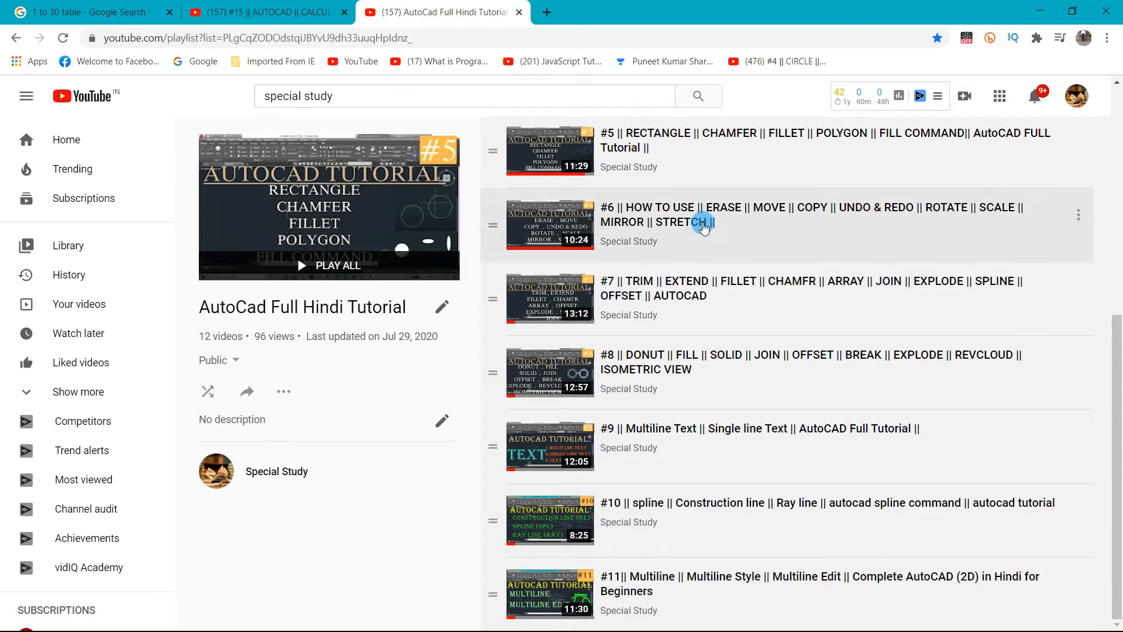
Switch to AutoCAD, open the QuickCalc calculator with the QC command and reposition its palette over the drawing area.
click(1042, 16)
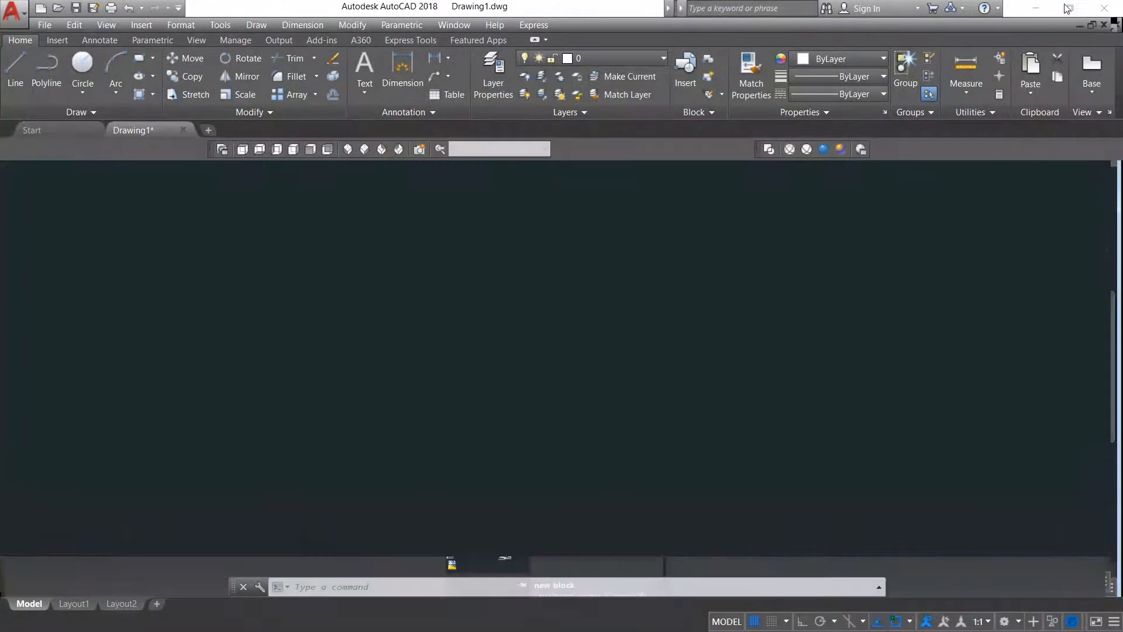
click(1067, 8)
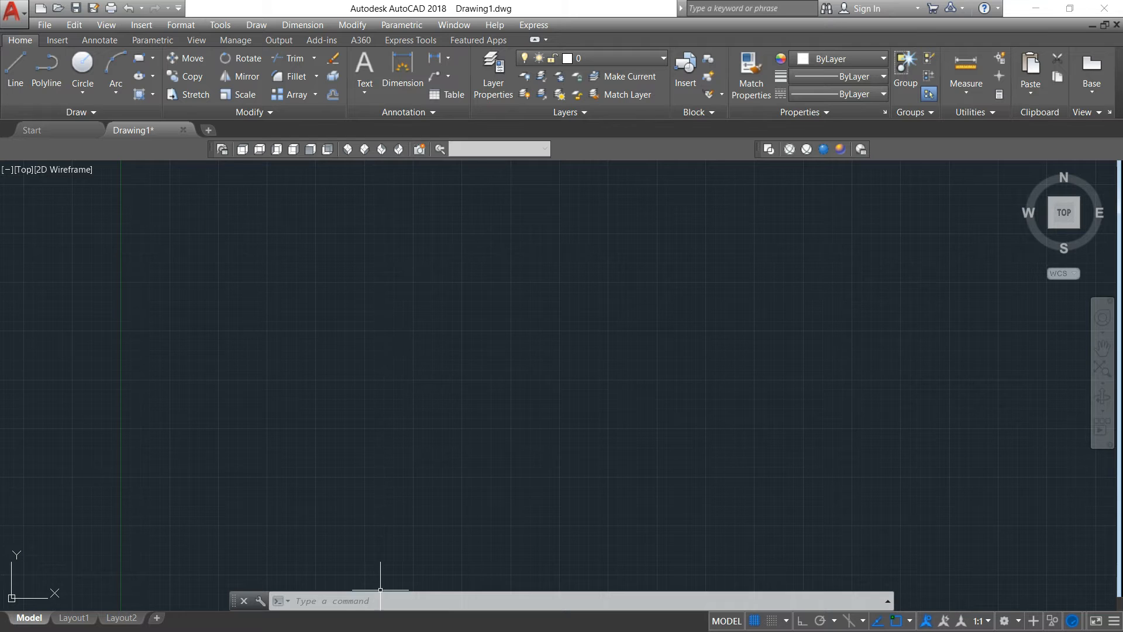
click(334, 599)
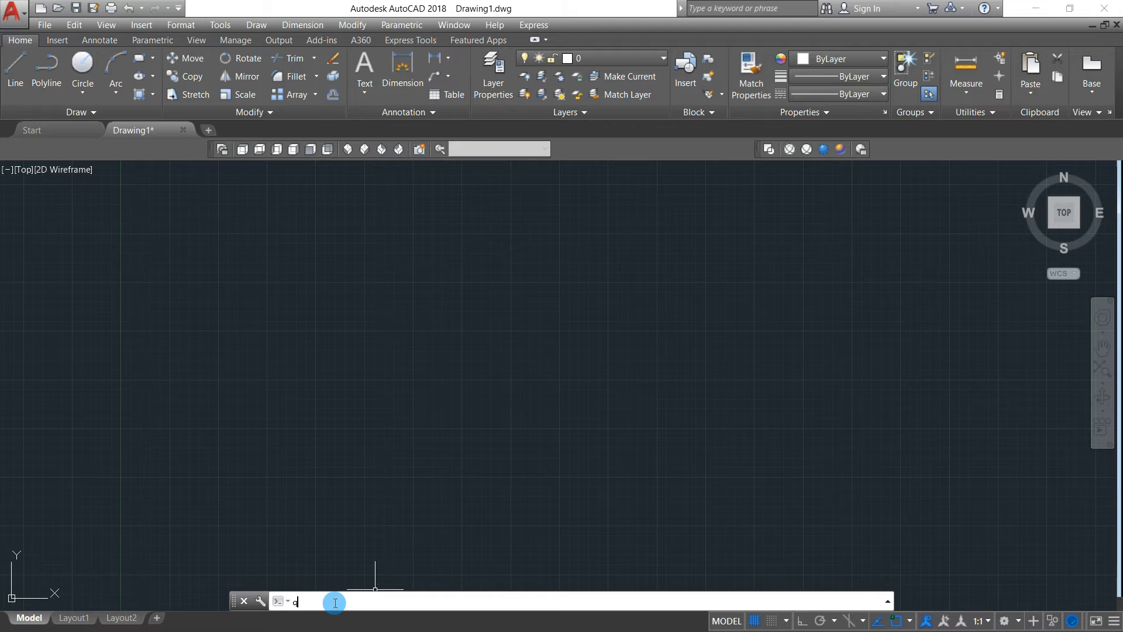
text(qc)
key(Return)
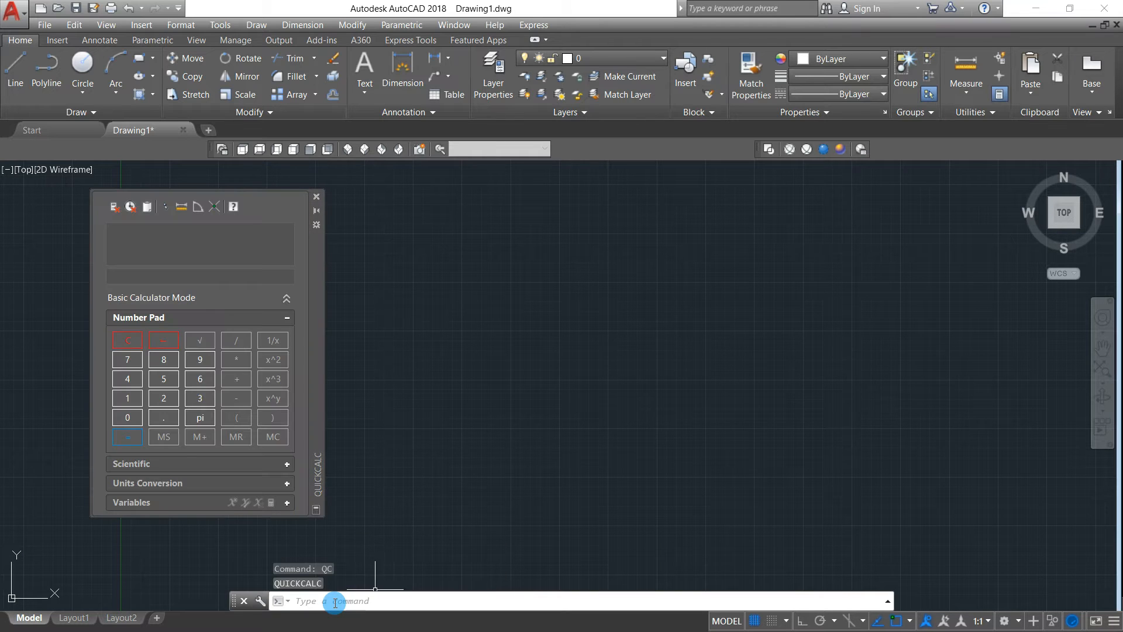
drag(309, 265, 289, 257)
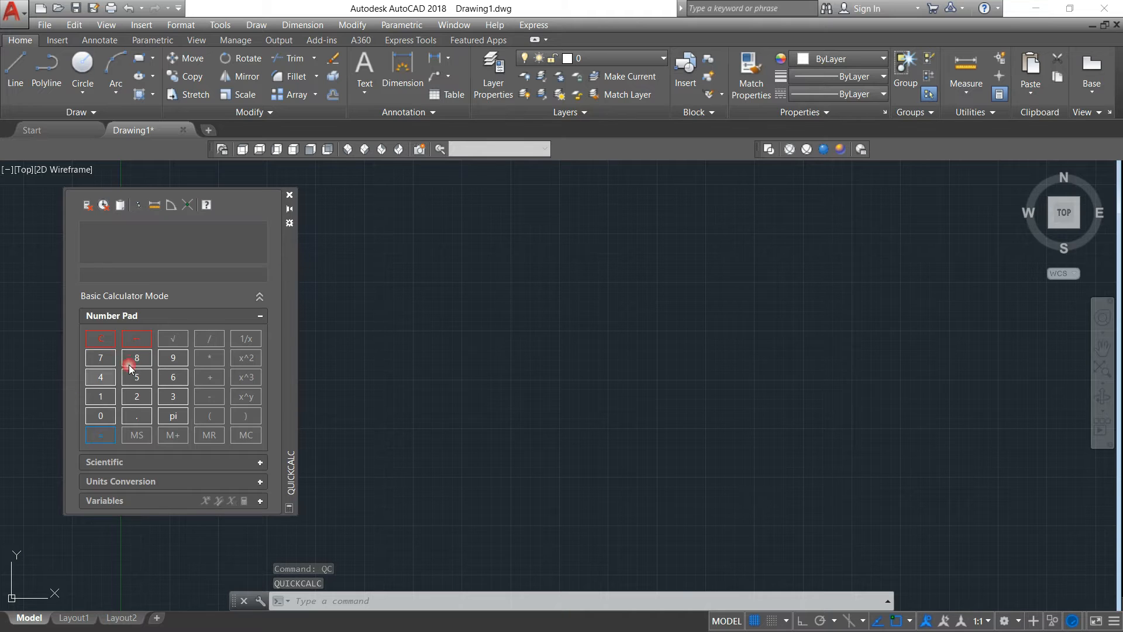
Enter 14 in the QuickCalc input and close the calculator palette.
click(103, 398)
click(104, 379)
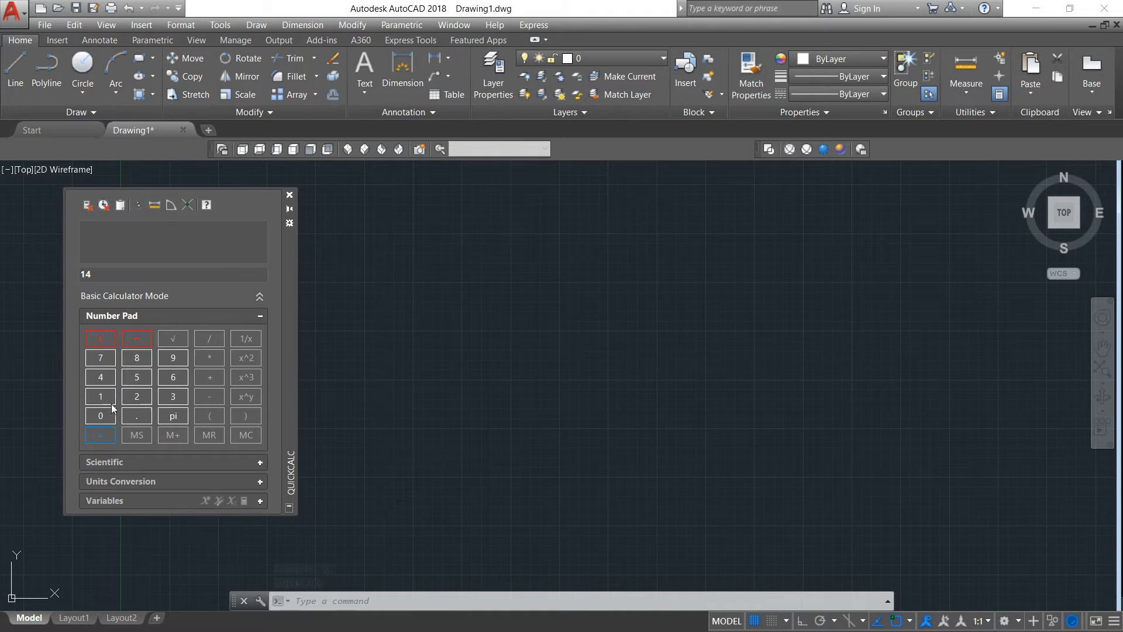
click(289, 194)
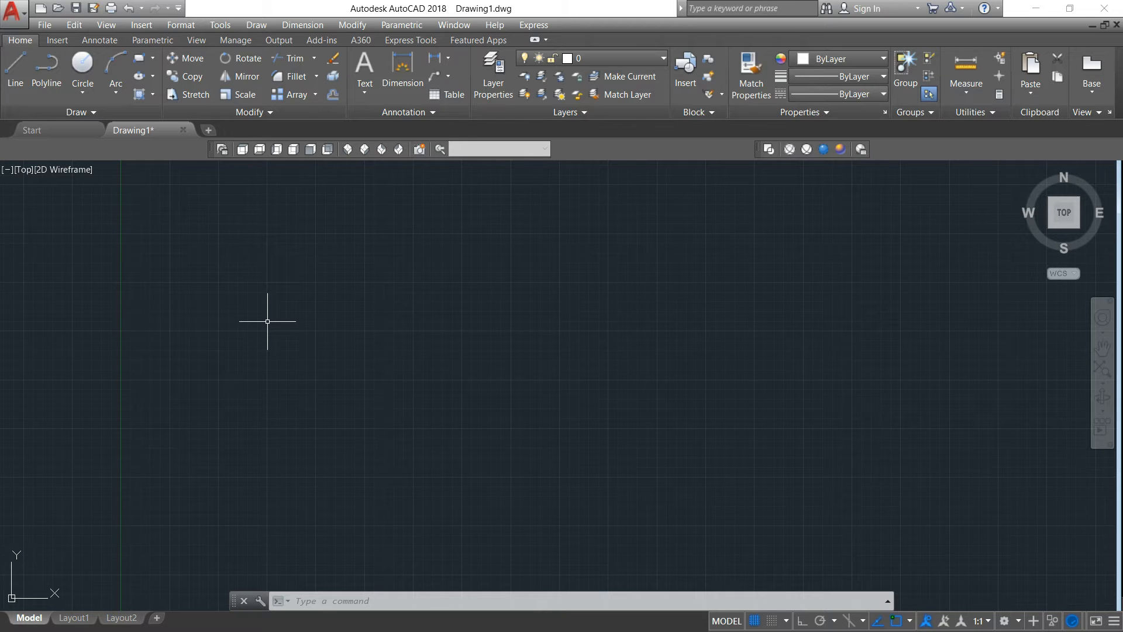
Reopen the QuickCalc palette, dock it along the drawing area's left edge and collapse it with auto-hide.
key(ctrl+8)
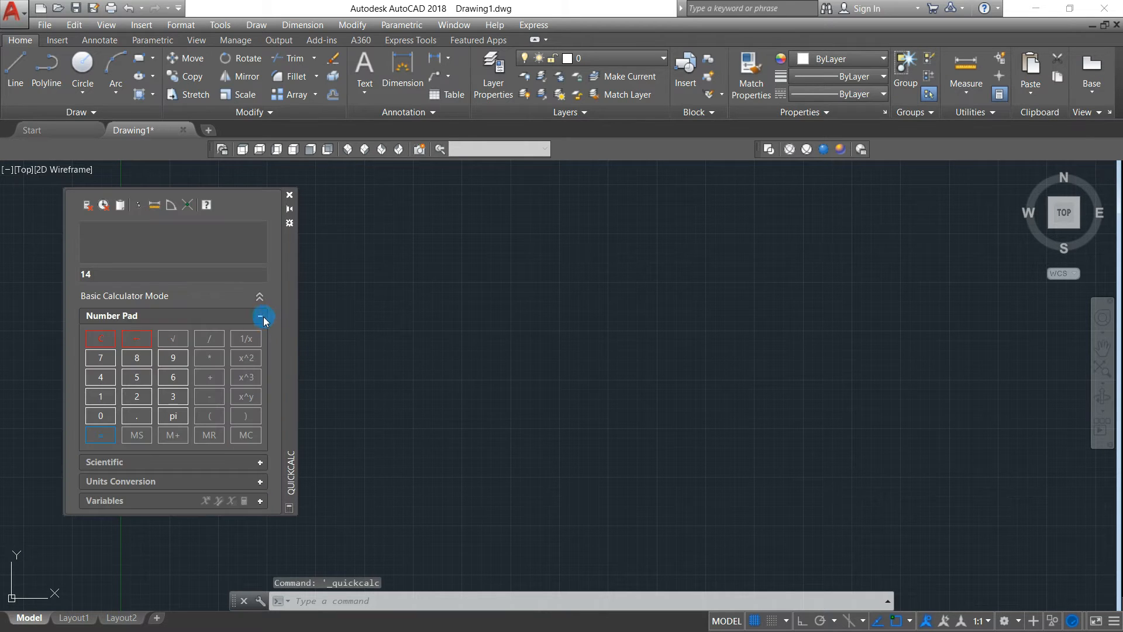
mouse_move(289, 254)
mouse_down()
mouse_move(535, 261)
mouse_move(538, 275)
mouse_move(602, 251)
mouse_move(371, 283)
mouse_move(123, 250)
mouse_move(73, 230)
mouse_move(9, 244)
mouse_up()
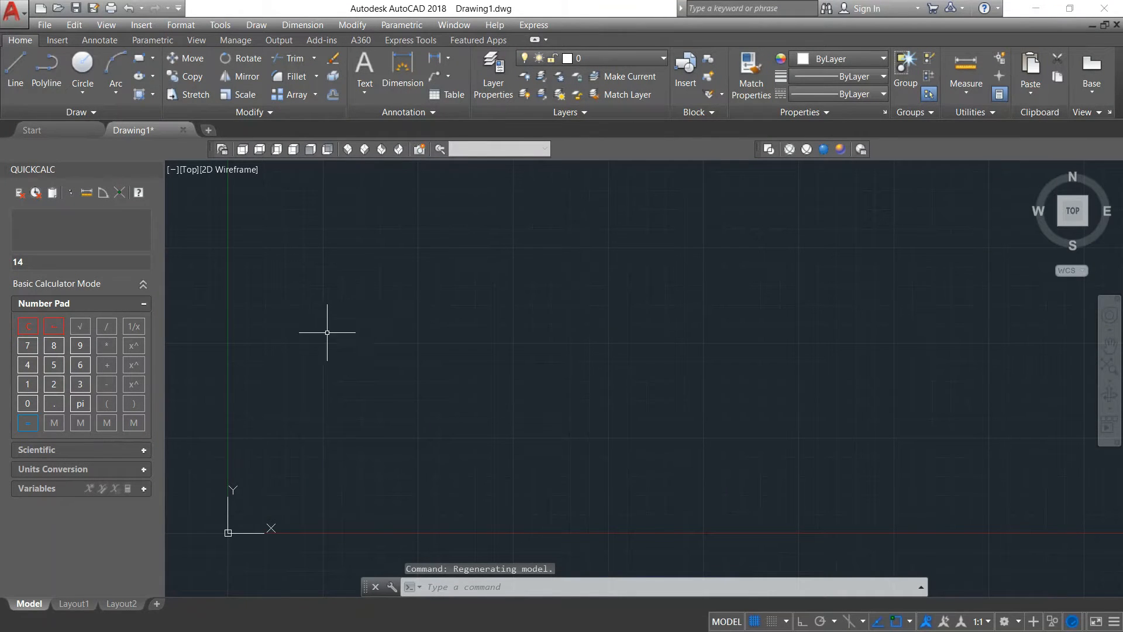
mouse_move(123, 170)
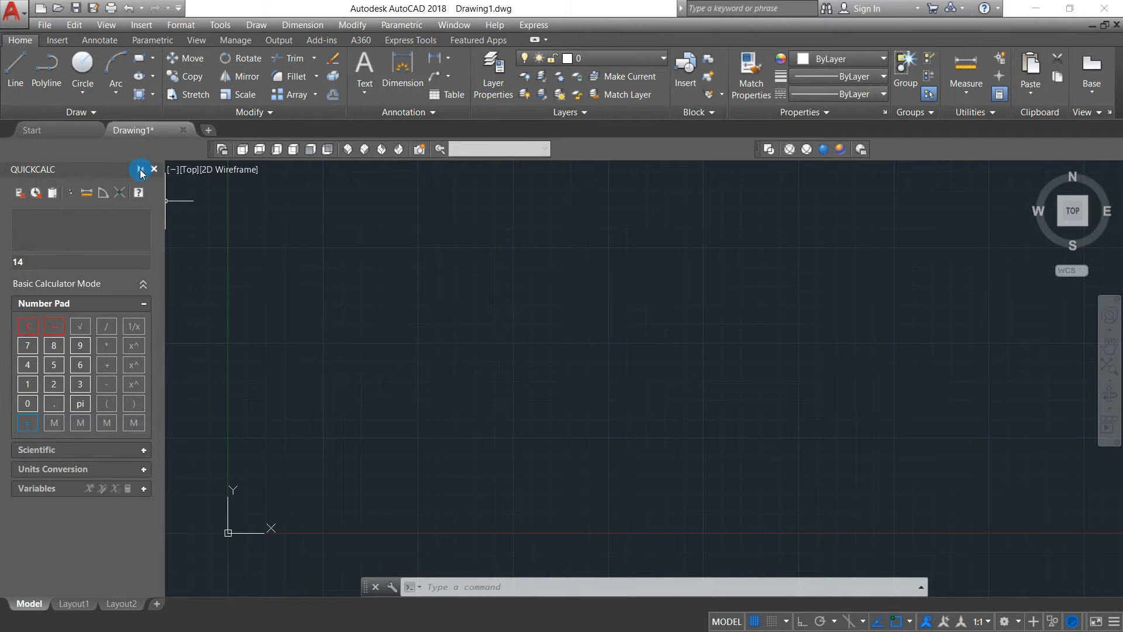
click(141, 169)
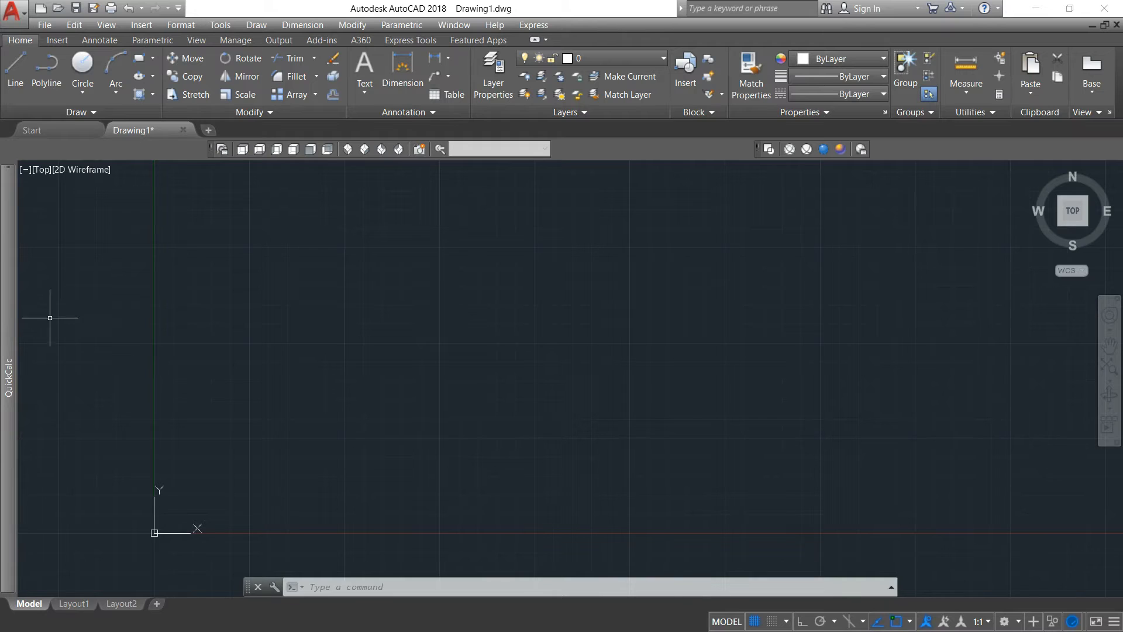
Expand the collapsed QuickCalc palette, append 5 to its entry and clear the calculator input.
mouse_move(8, 297)
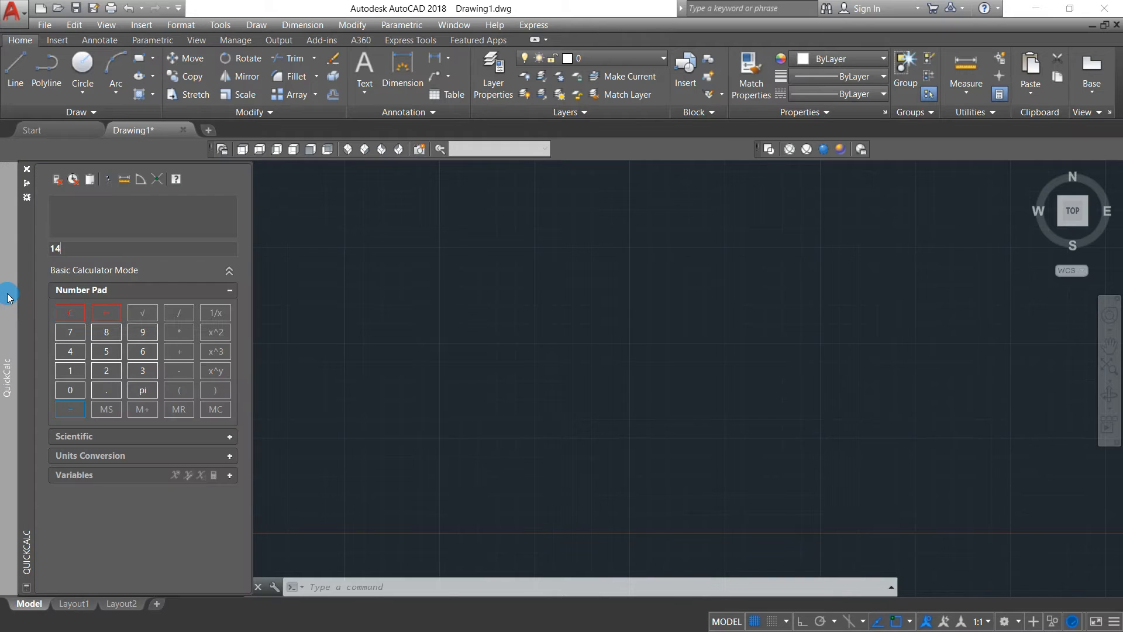
click(106, 351)
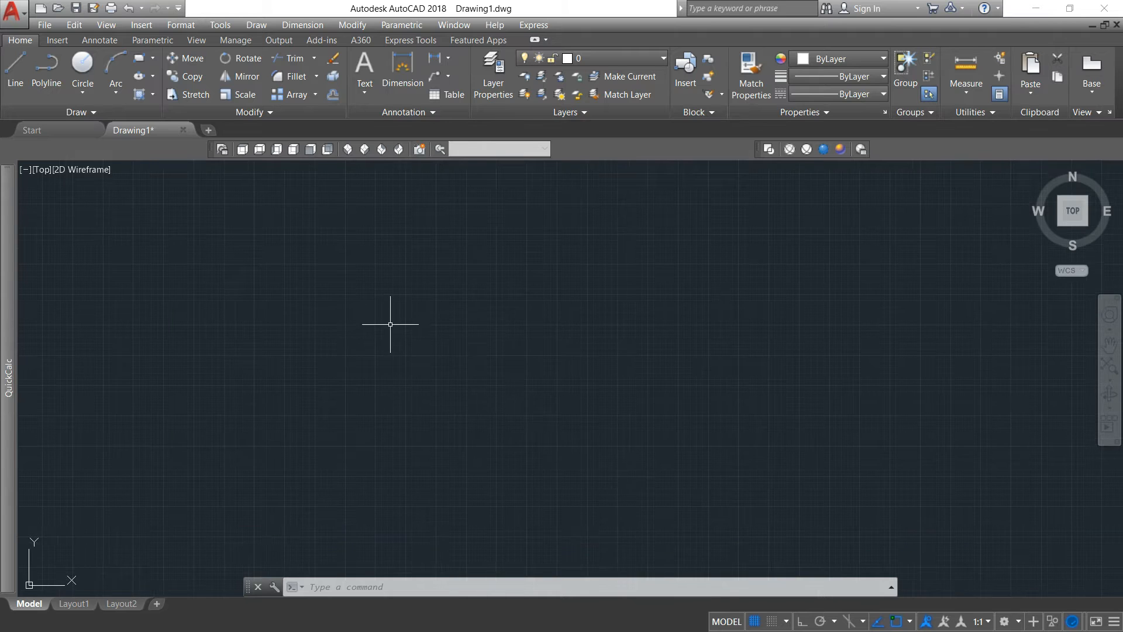
click(9, 298)
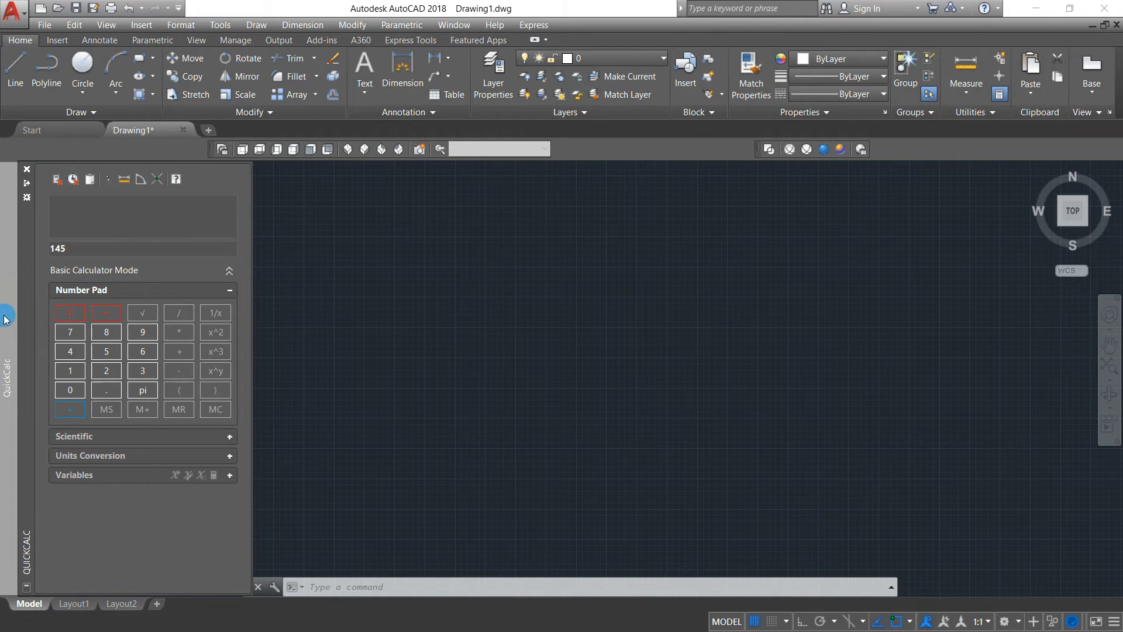
text(dvsd)
key(BackSpace)
key(BackSpace)
key(BackSpace)
key(BackSpace)
key(BackSpace)
key(BackSpace)
key(BackSpace)
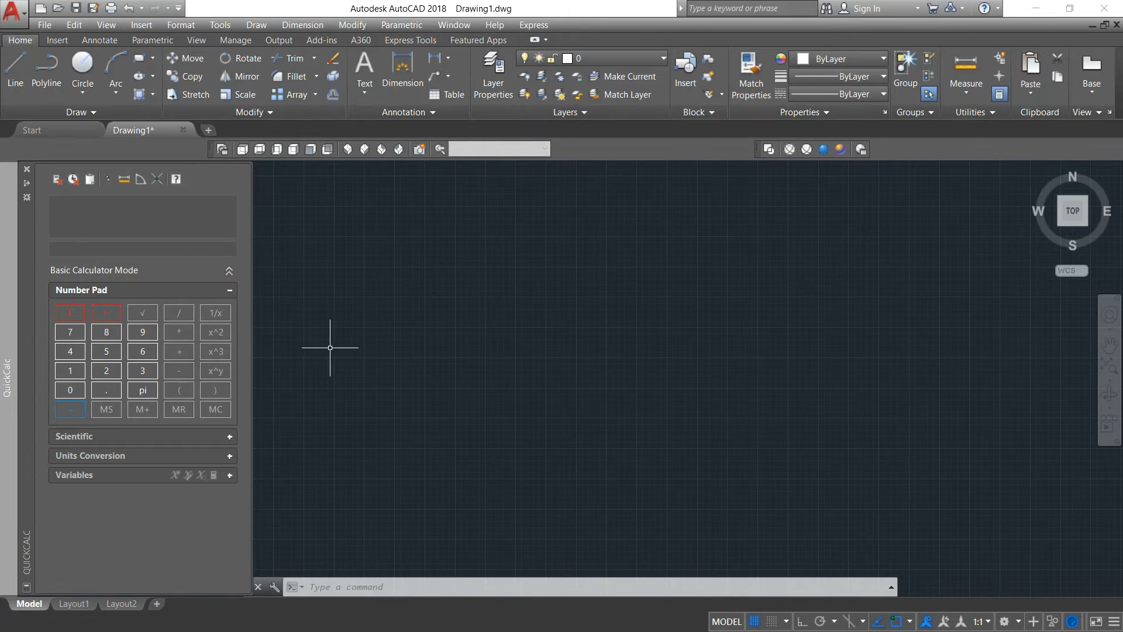
scroll(477, 331, down, 6)
middle_drag(476, 331, 326, 428)
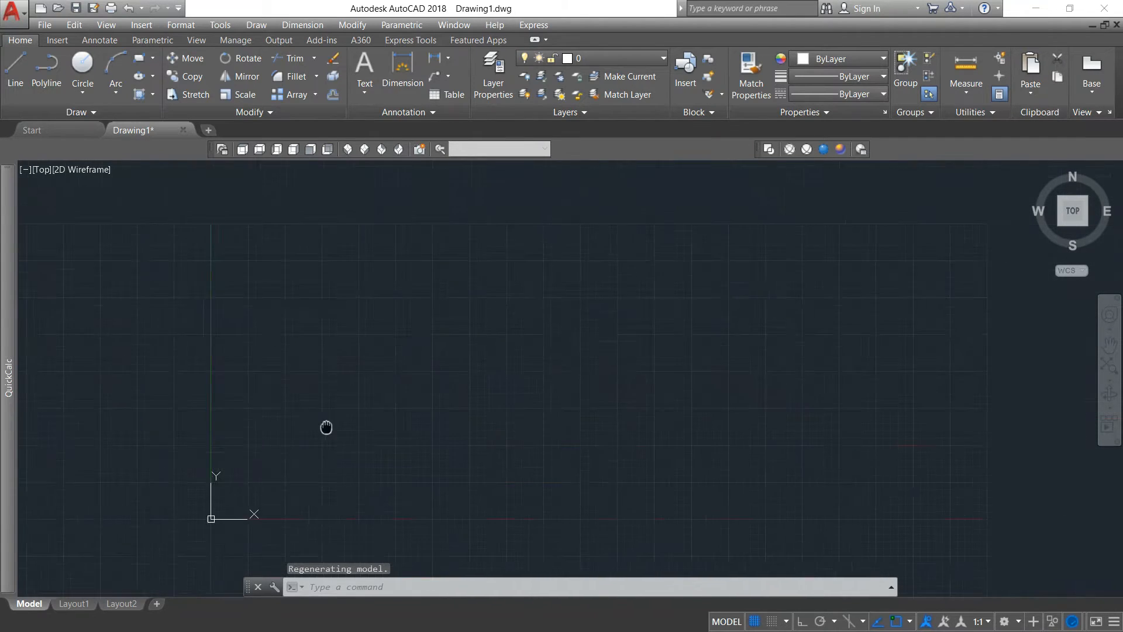
scroll(326, 429, up, 2)
scroll(400, 378, down, 2)
scroll(430, 358, up, 2)
middle_drag(431, 357, 337, 416)
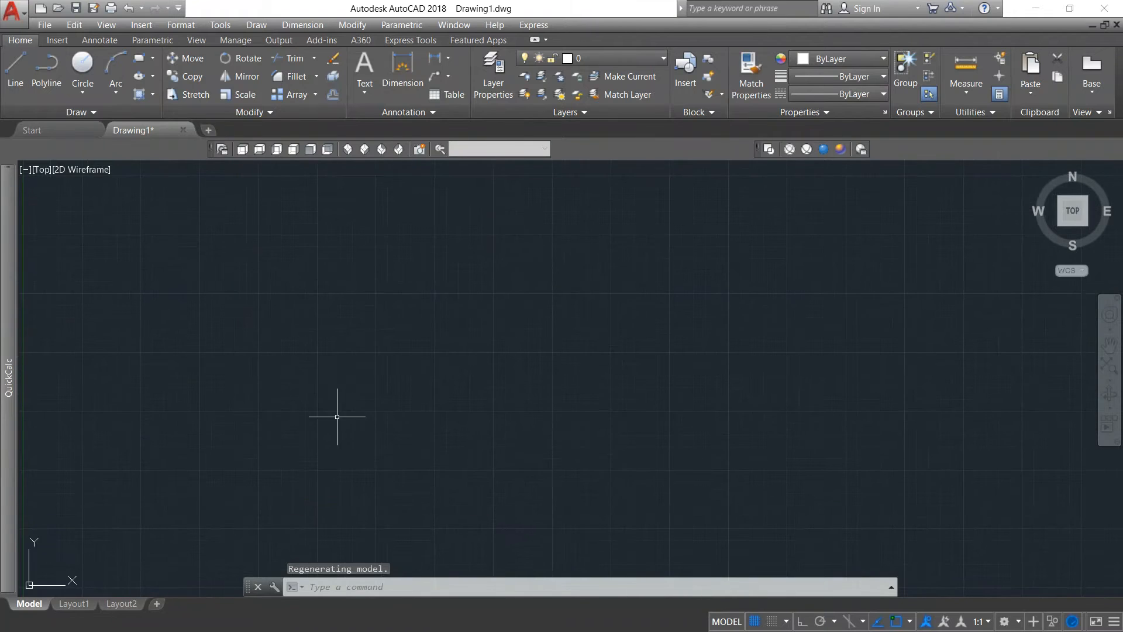
scroll(409, 364, down, 2)
middle_drag(409, 364, 342, 425)
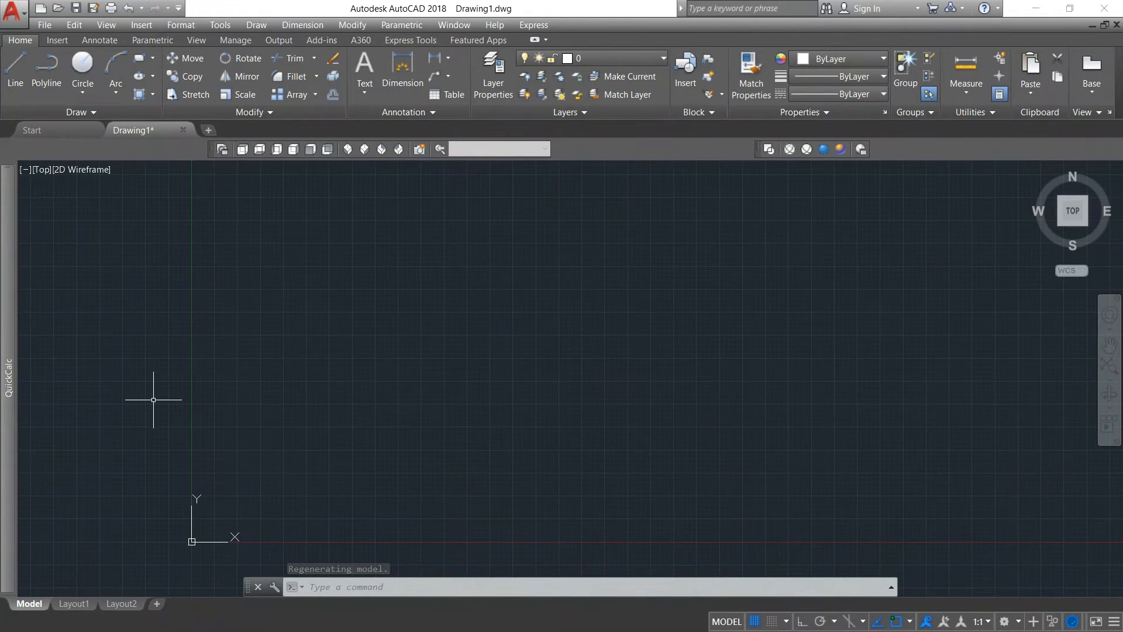
scroll(401, 354, down, 2)
middle_drag(453, 339, 374, 406)
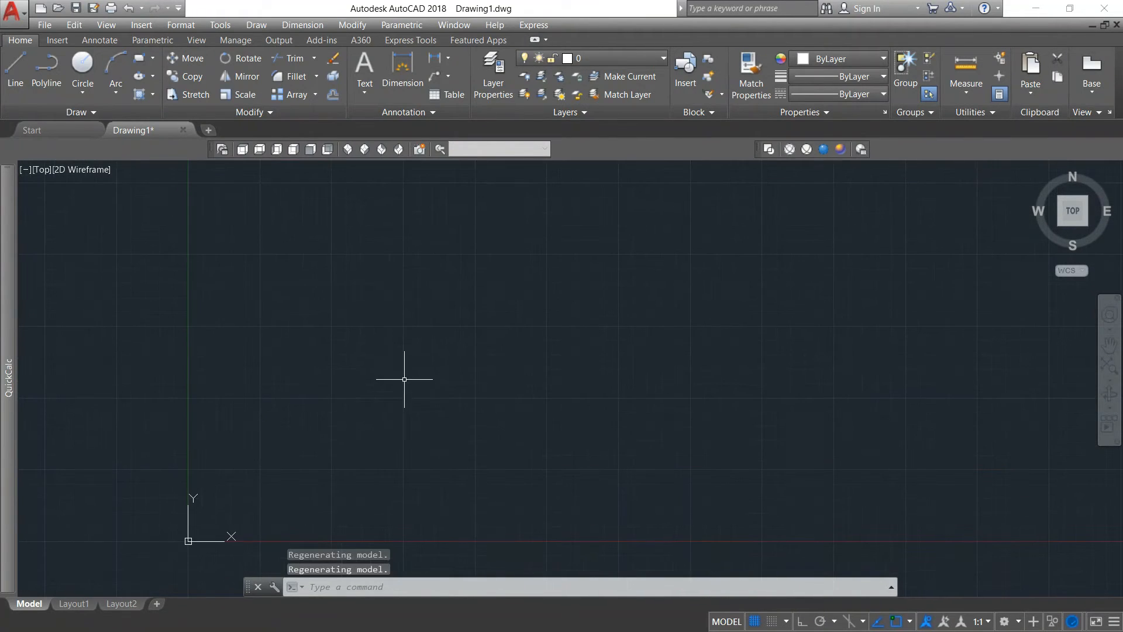
scroll(405, 379, down, 2)
scroll(403, 376, up, 4)
scroll(416, 366, down, 4)
middle_drag(432, 357, 316, 412)
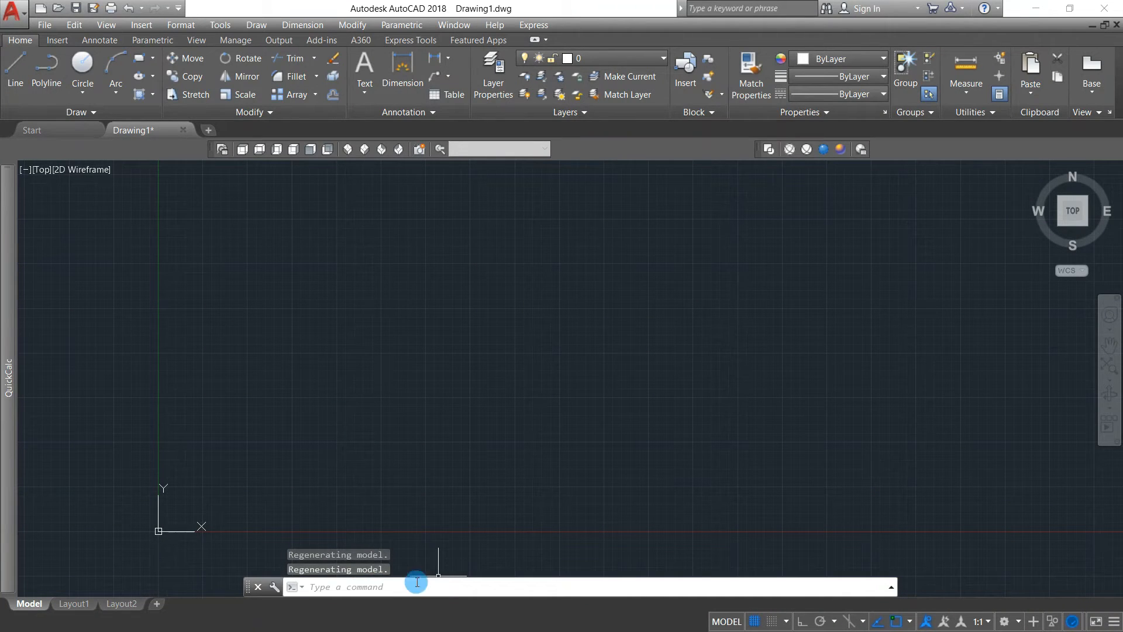
Hide the command line window, confirming its closure, and restore it above the status bar.
click(258, 588)
click(626, 336)
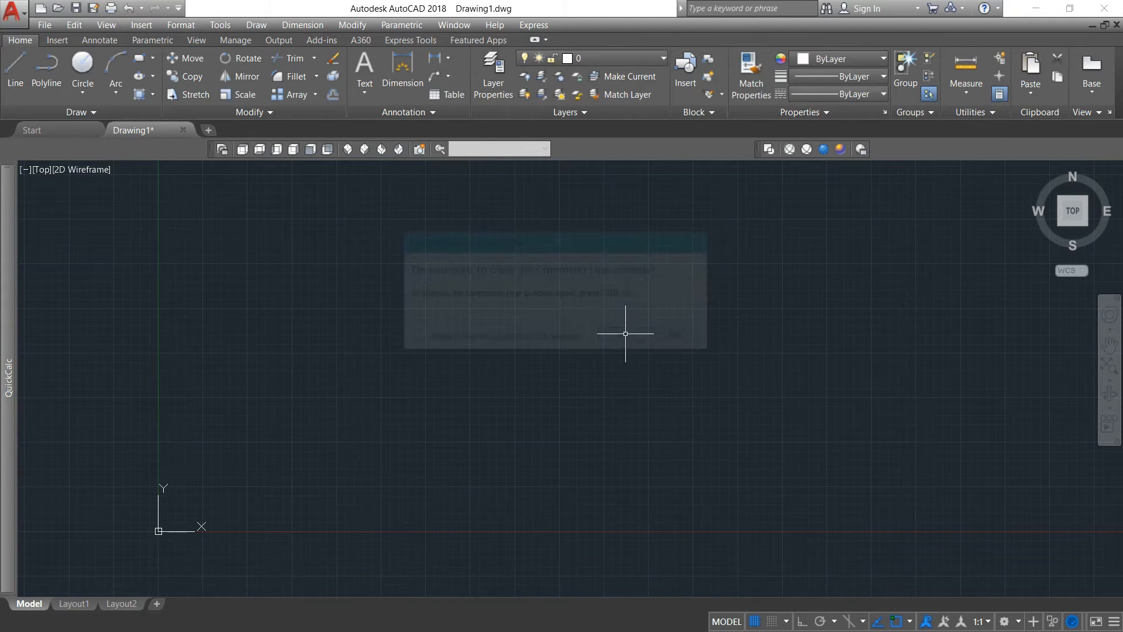
middle_drag(494, 464, 448, 525)
scroll(476, 477, down, 4)
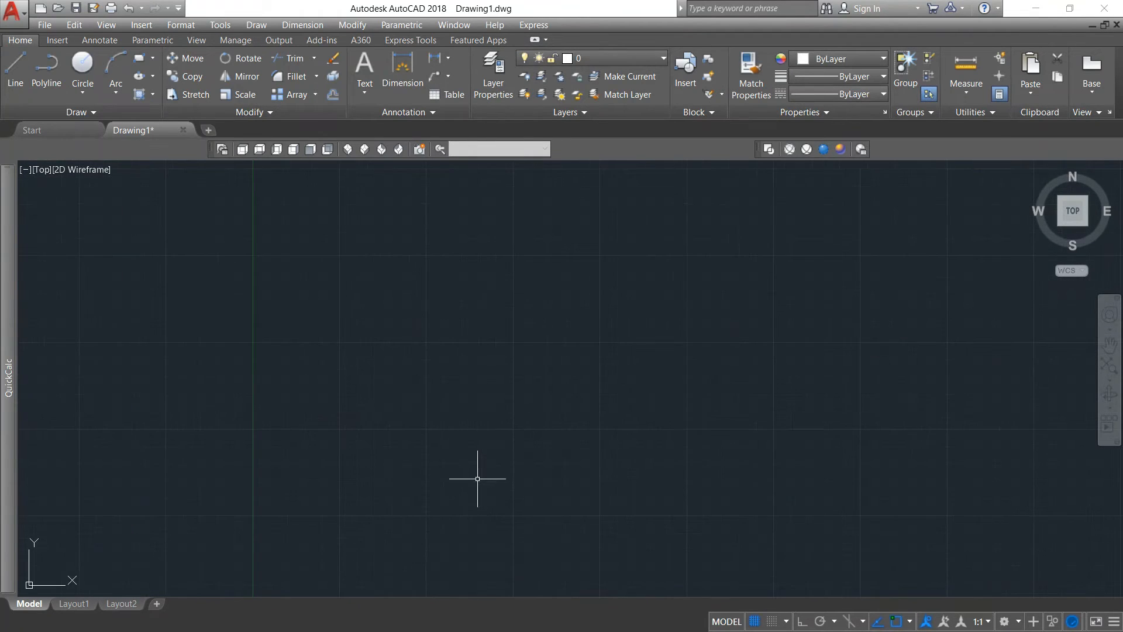
middle_drag(491, 460, 433, 486)
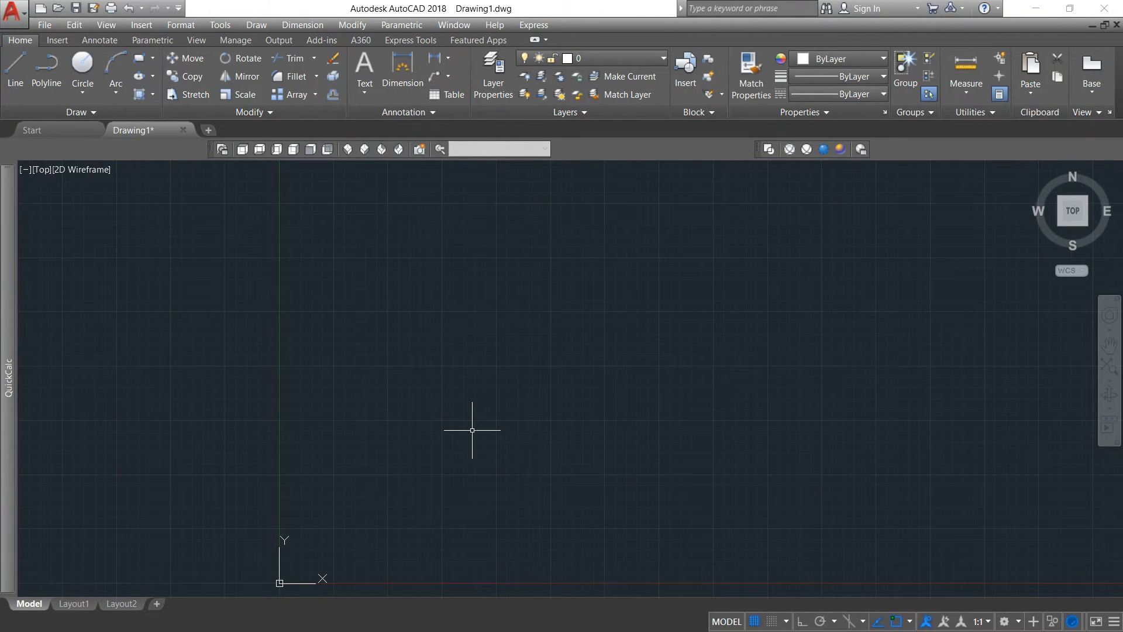
key(ctrl+9)
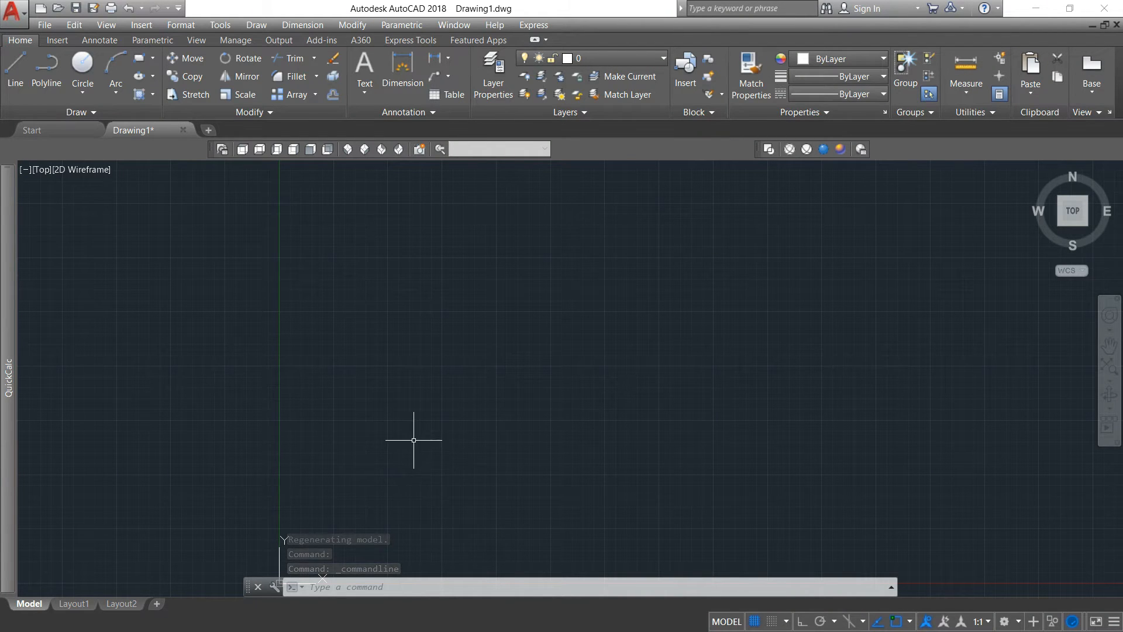
click(221, 26)
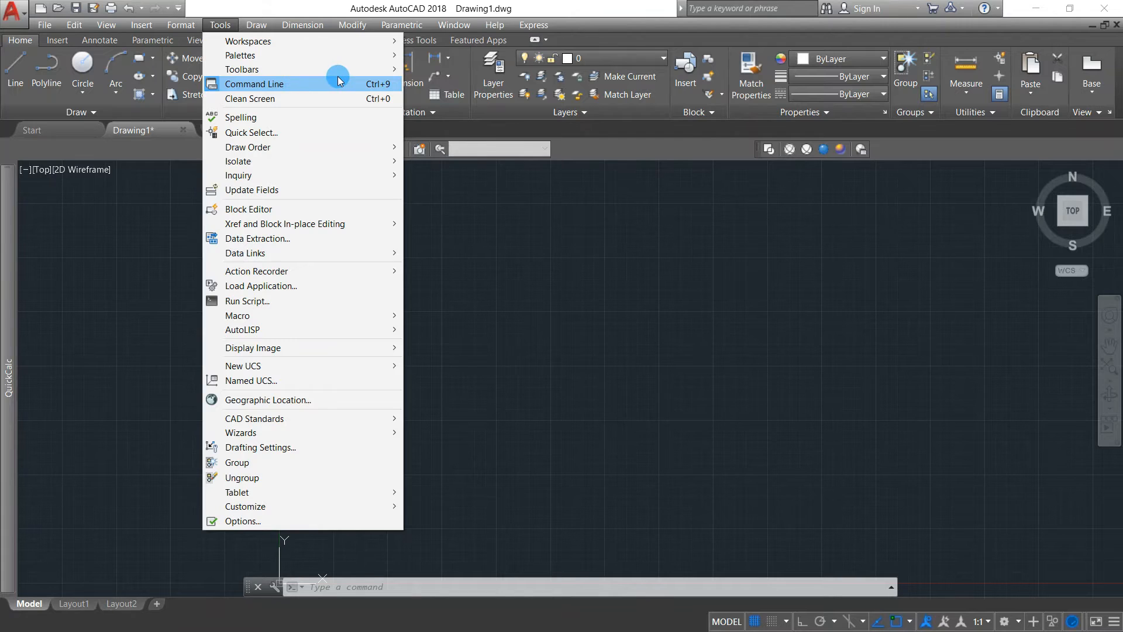
click(455, 276)
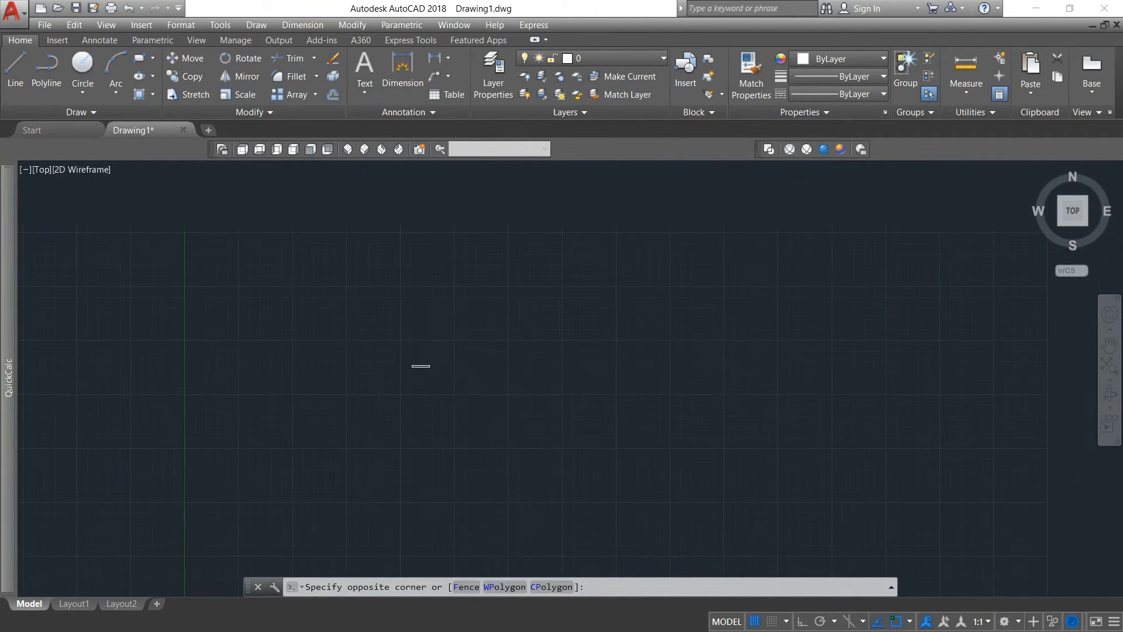
scroll(461, 332, down, 2)
click(459, 332)
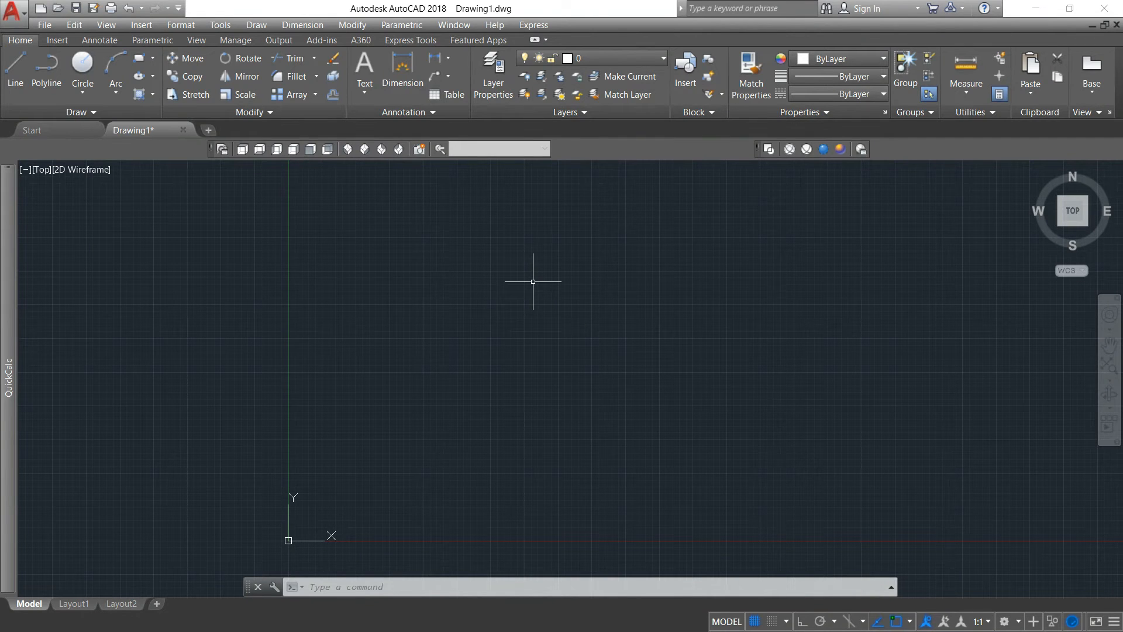
Turn Clean Screen on and off again, and close the QuickCalc palette.
key(ctrl+0)
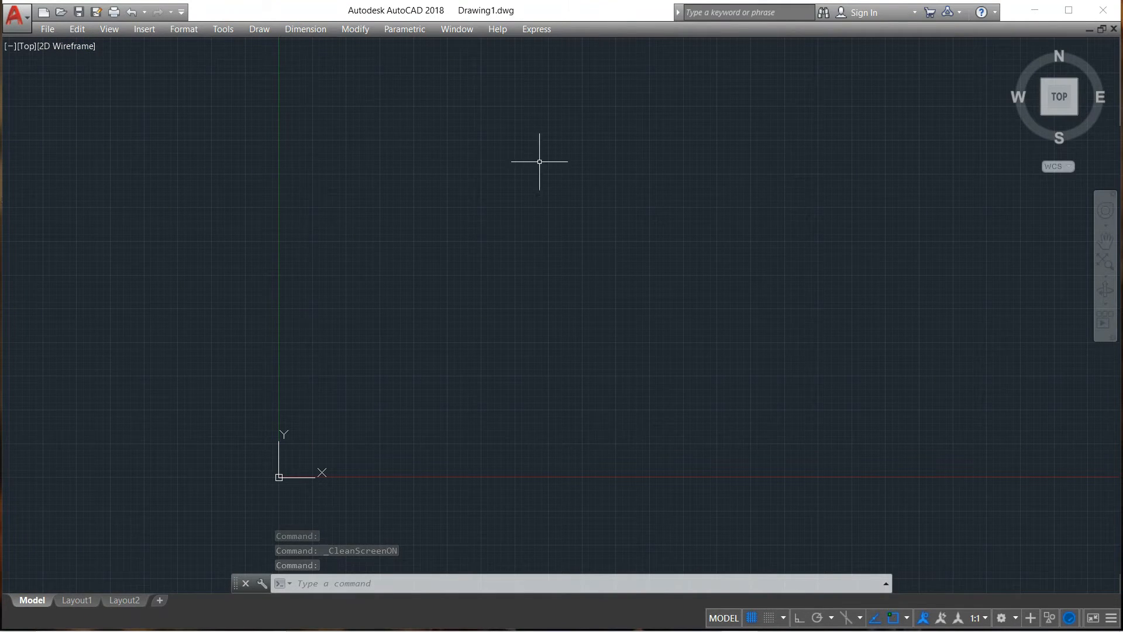
key(ctrl+0)
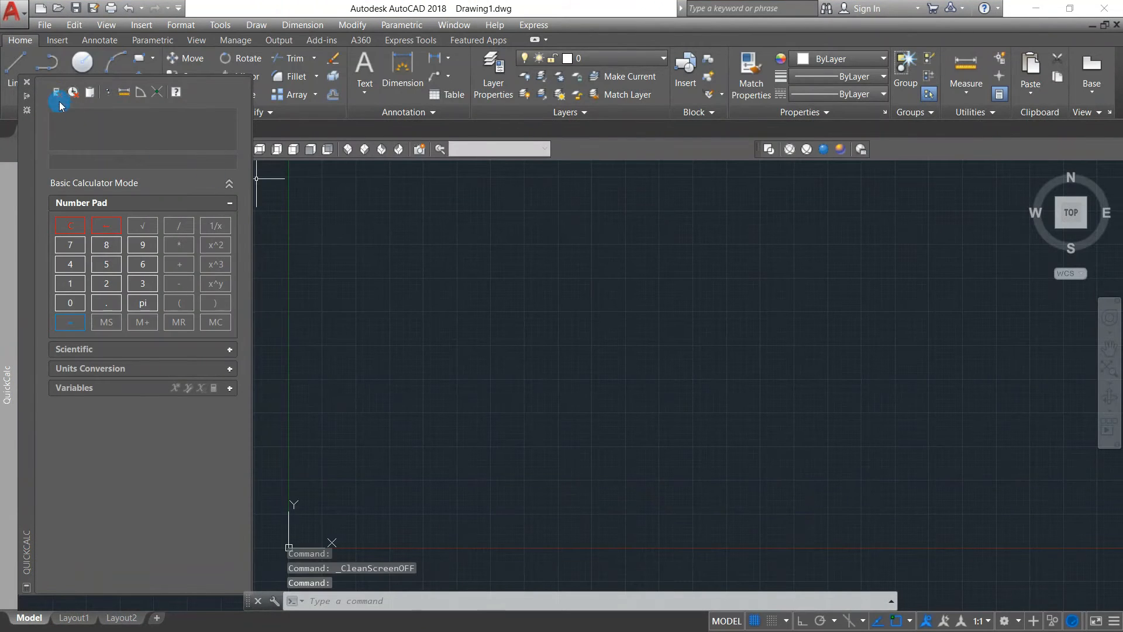
click(25, 83)
scroll(375, 260, down, 4)
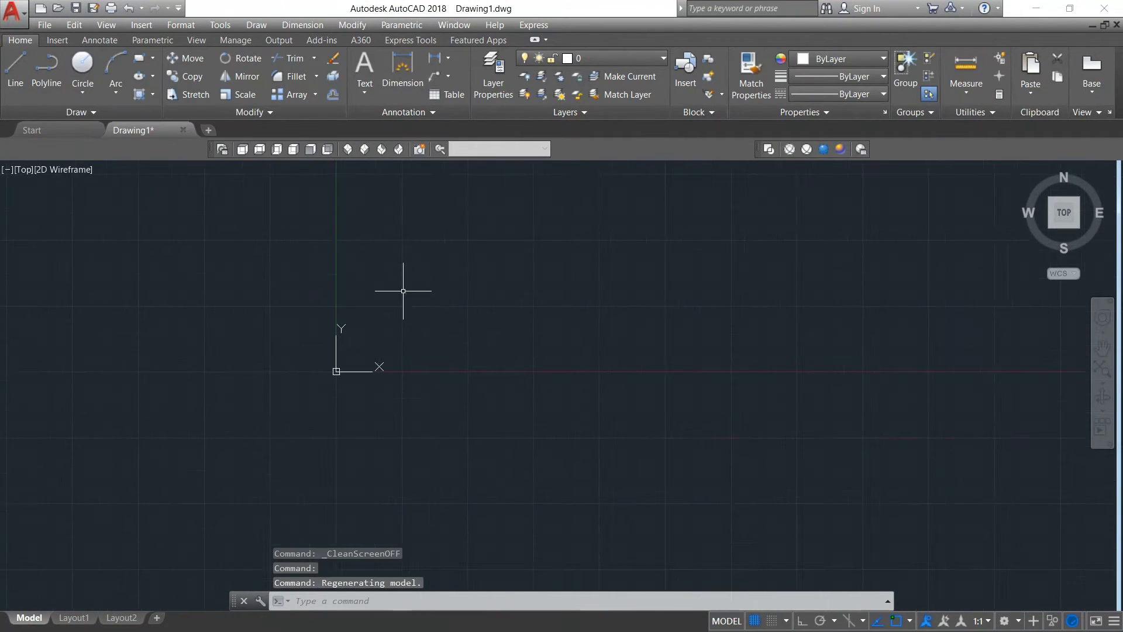
scroll(415, 303, up, 4)
middle_drag(483, 260, 342, 395)
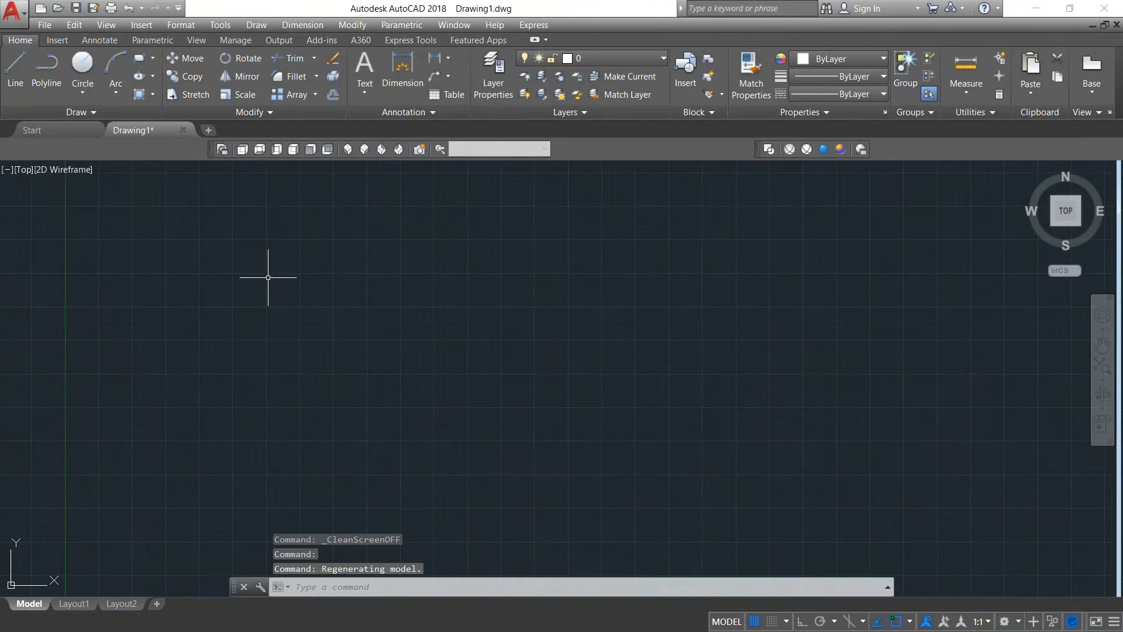
click(225, 25)
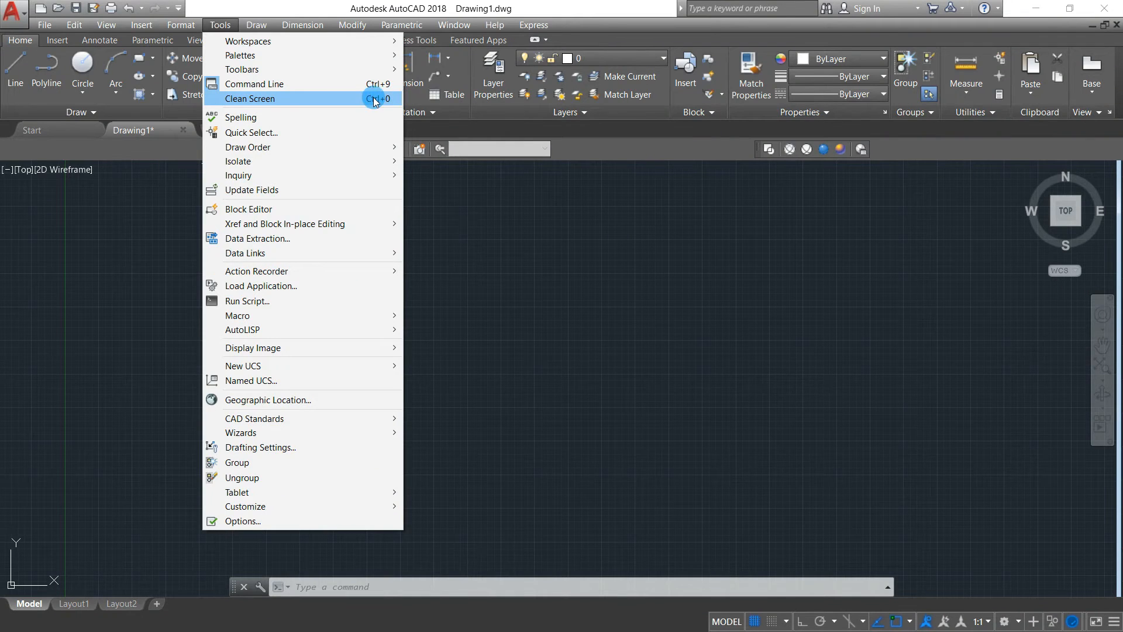
click(521, 244)
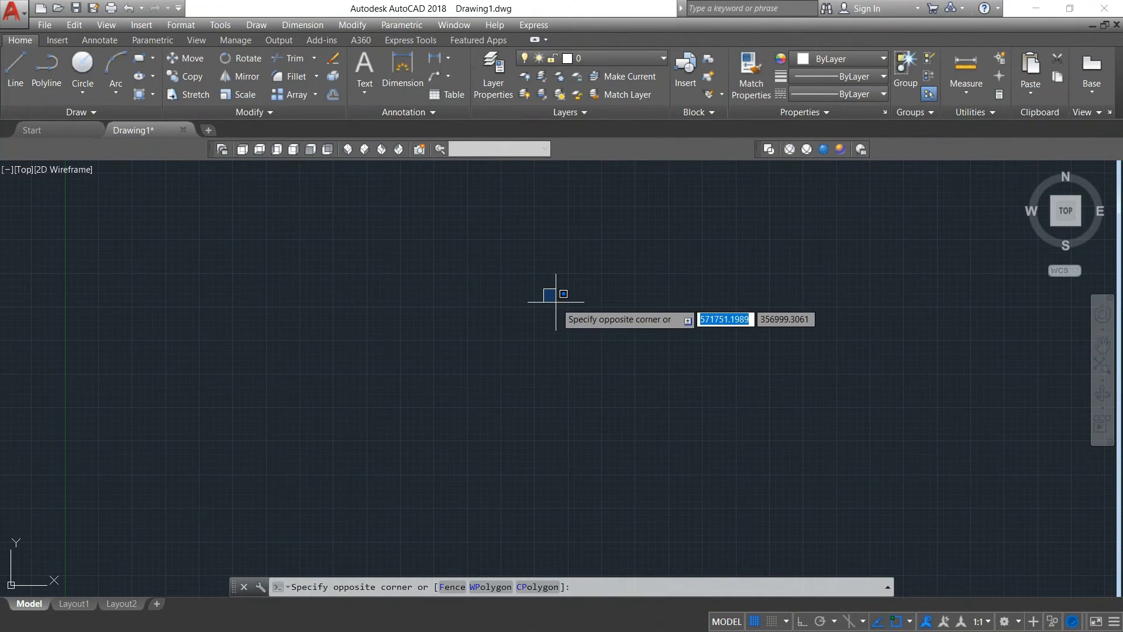
key(Escape)
scroll(552, 298, down, 2)
scroll(551, 320, up, 2)
middle_drag(584, 307, 462, 380)
scroll(471, 357, down, 2)
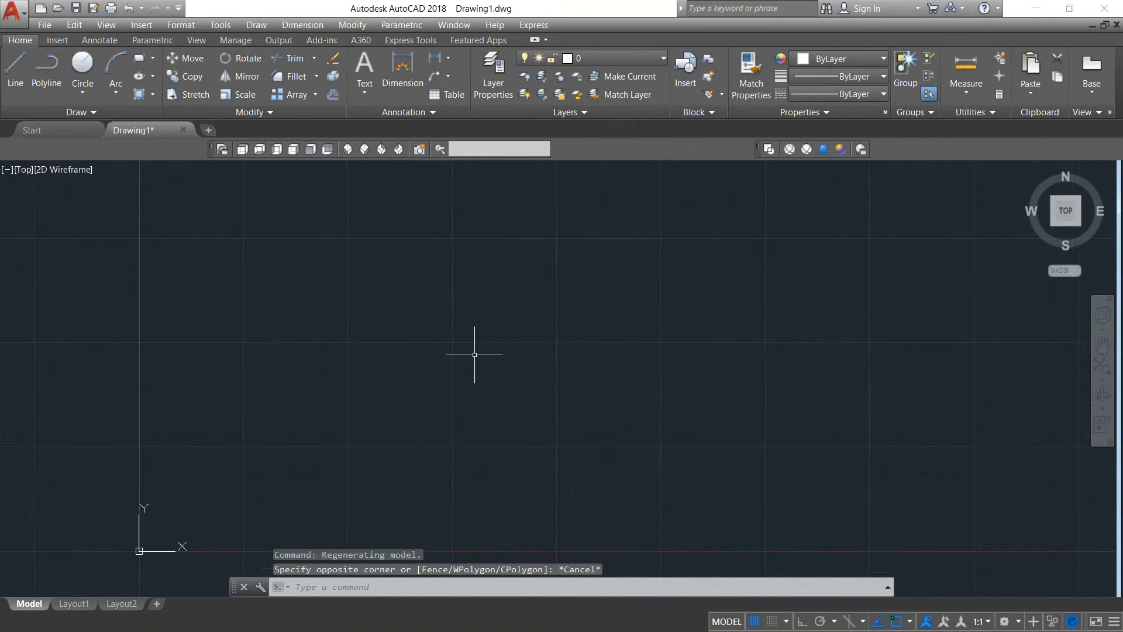
scroll(508, 353, down, 2)
scroll(509, 352, up, 2)
middle_drag(550, 332, 303, 443)
scroll(412, 391, down, 2)
scroll(328, 411, up, 2)
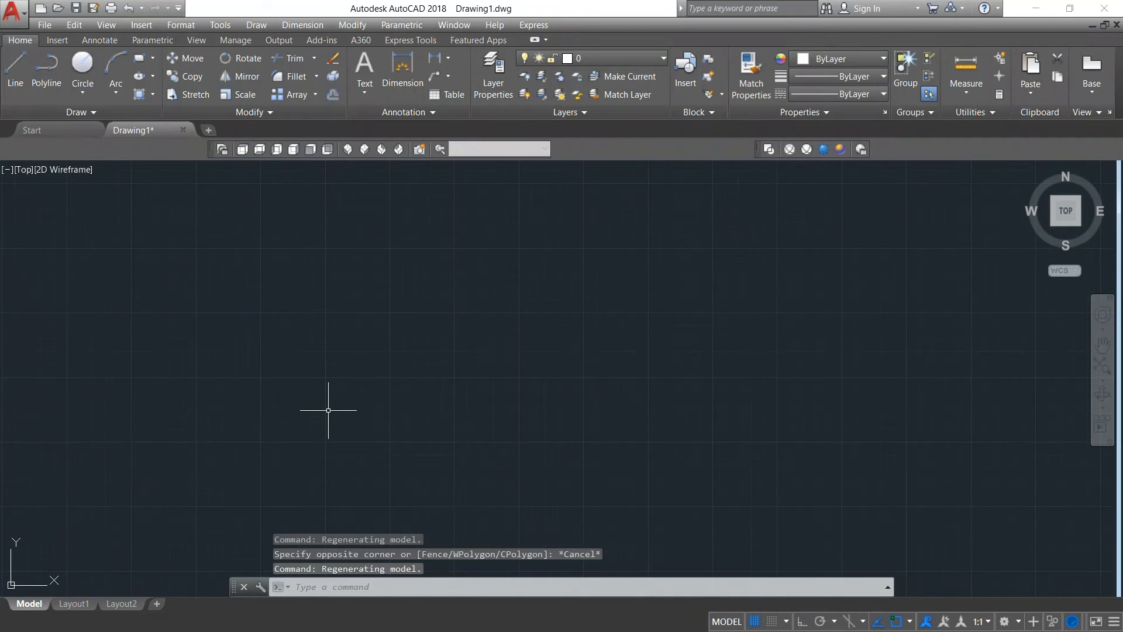
Draw a closed quadrilateral with a roughly horizontal diagonal across its middle using the Line command.
click(30, 61)
click(309, 363)
click(431, 256)
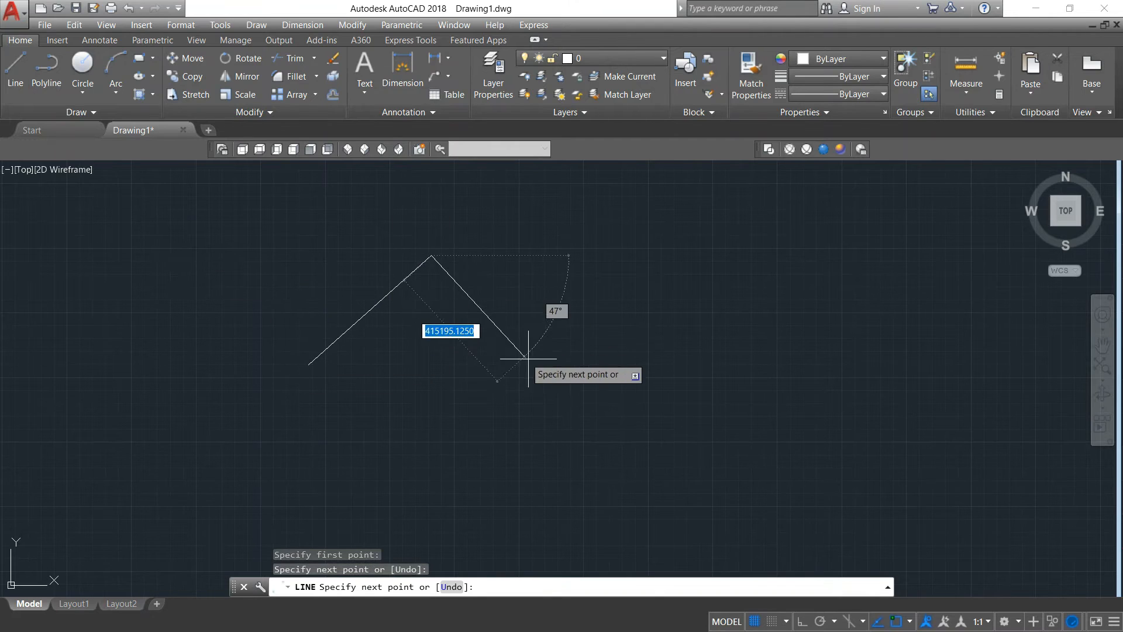
click(530, 359)
click(308, 364)
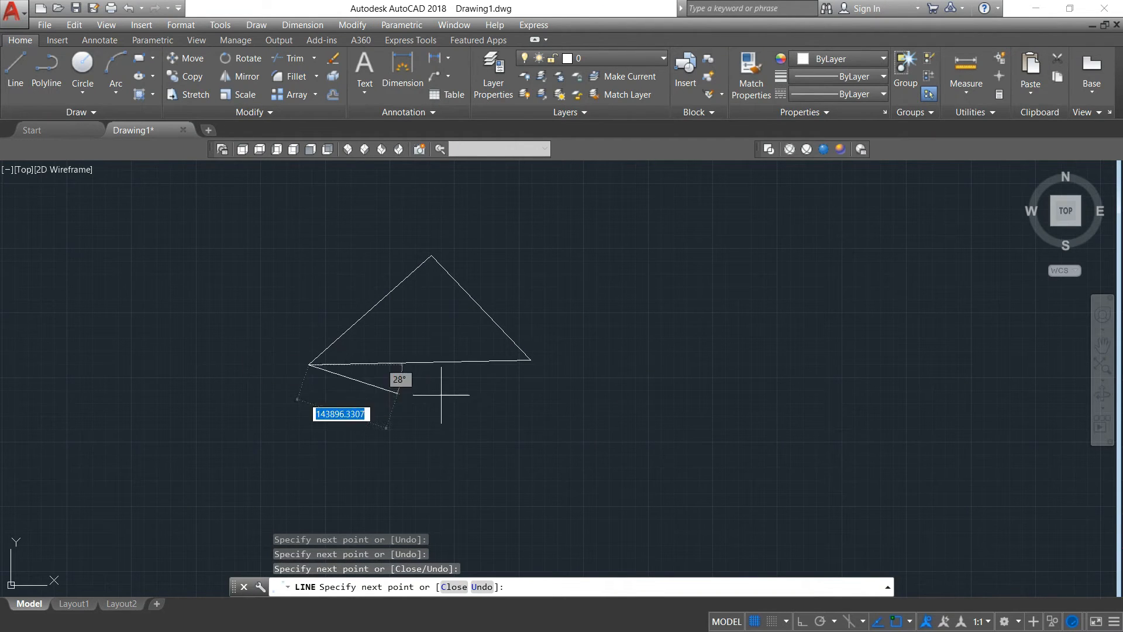
click(529, 360)
key(Escape)
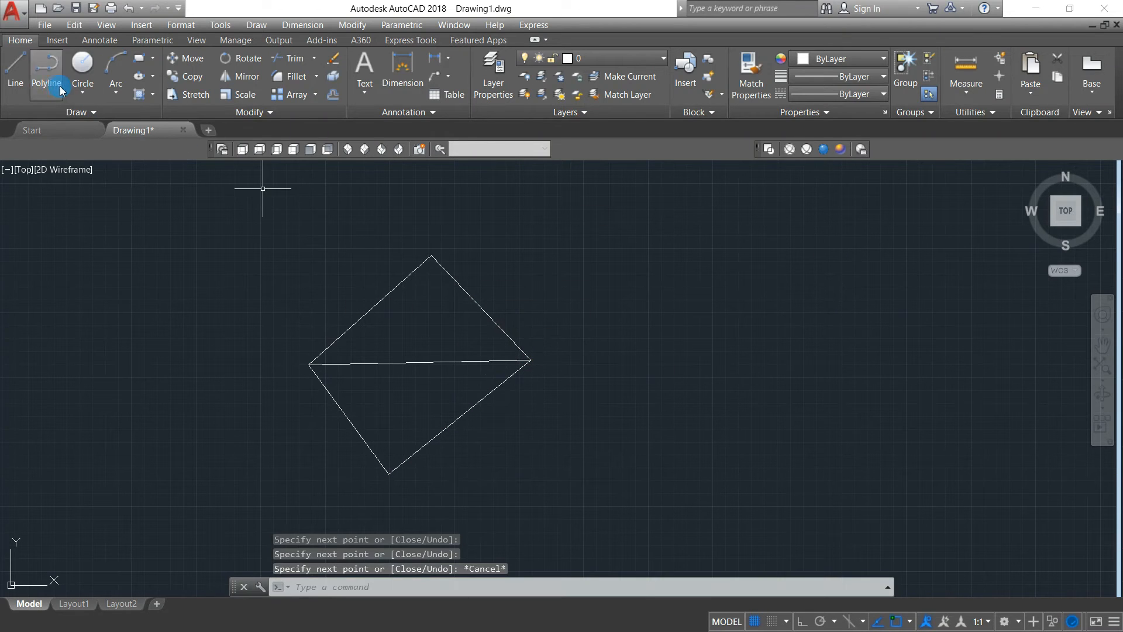
Draw a circle with a radius of about 203715 units above and to the right of the quadrilateral.
click(82, 64)
click(562, 226)
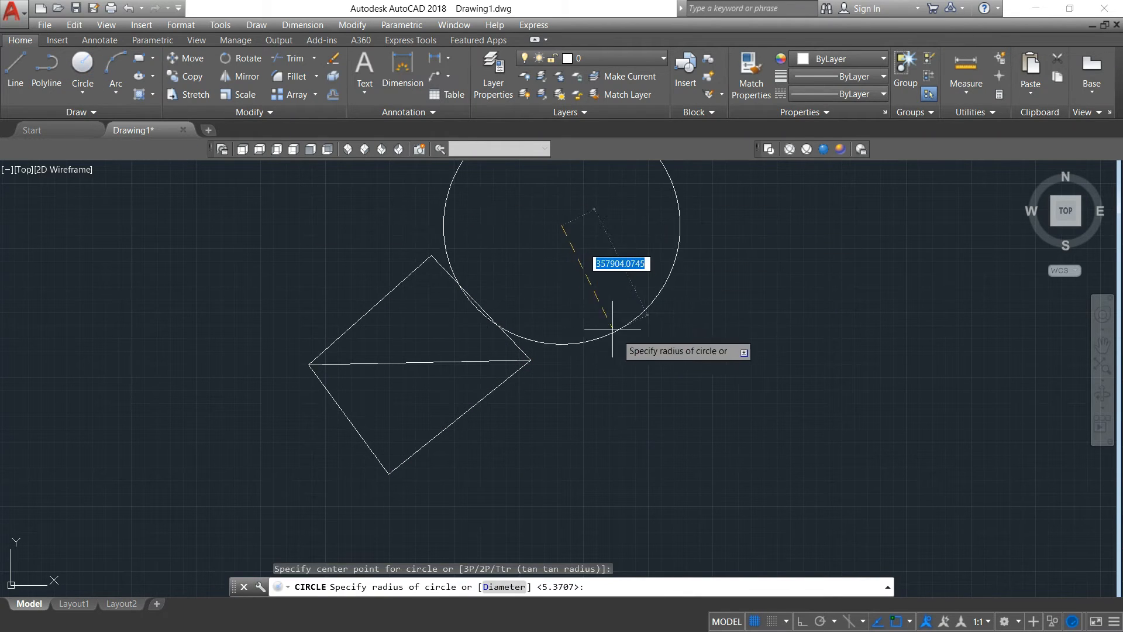
click(589, 291)
click(601, 348)
key(Escape)
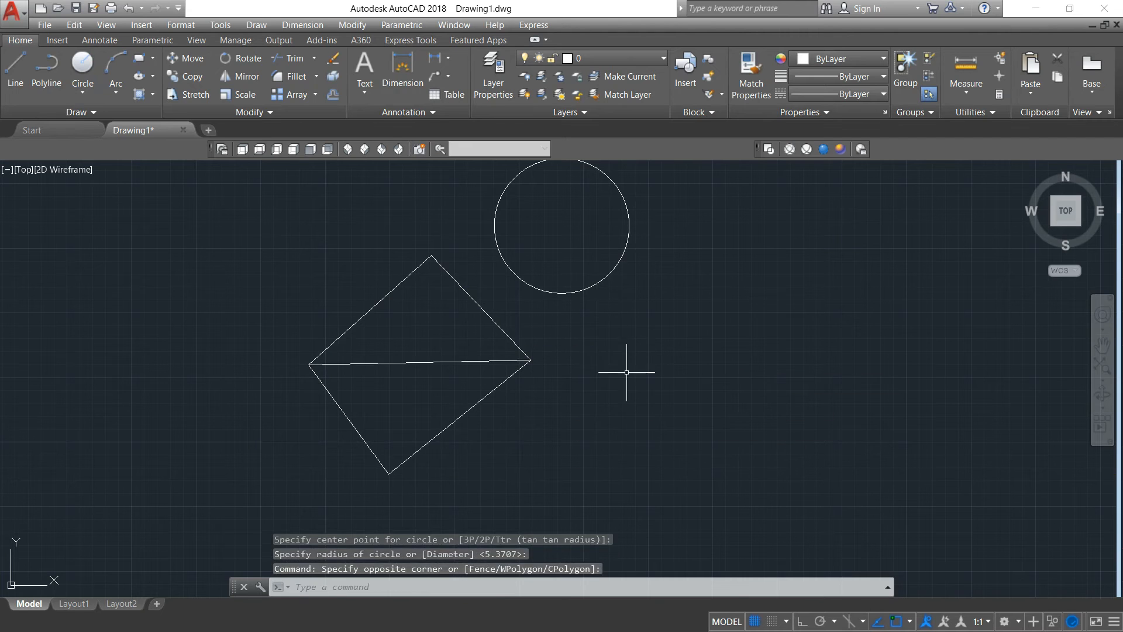
Draw a smaller circle of about 114631 units radius right of the quadrilateral and another circle overlapping the first one.
key(Return)
click(616, 345)
click(598, 379)
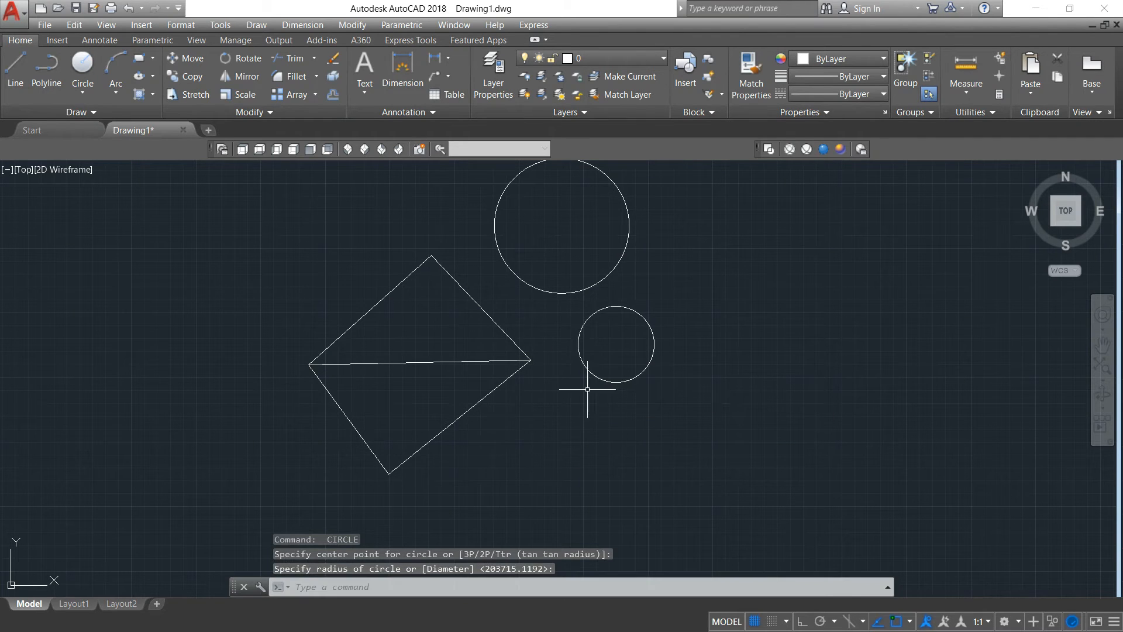
key(Return)
key(Return)
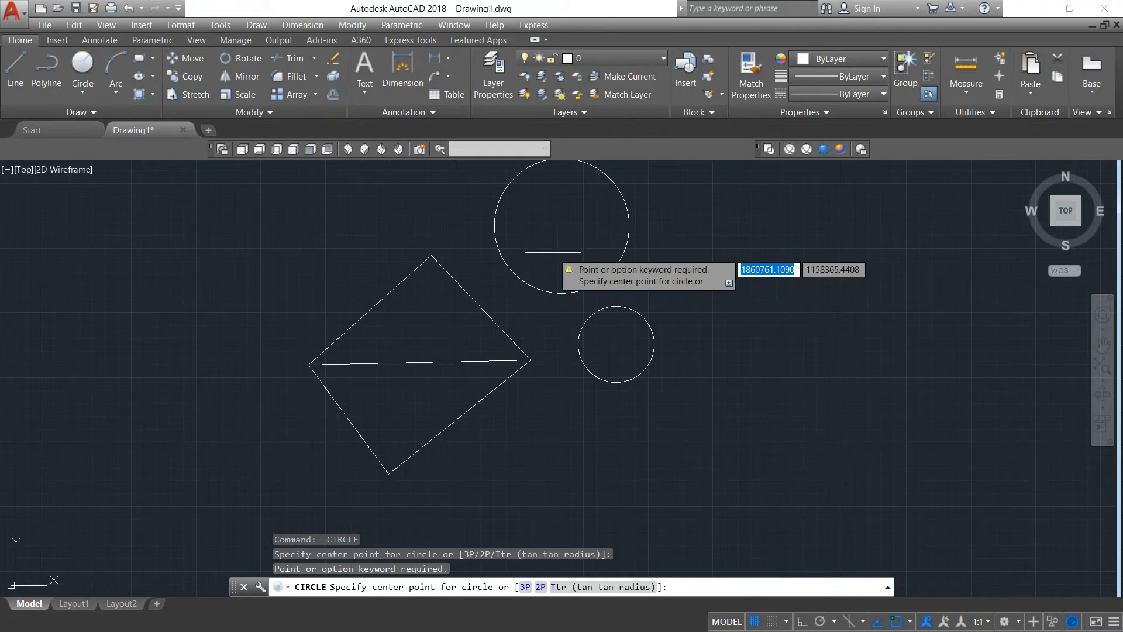
click(553, 252)
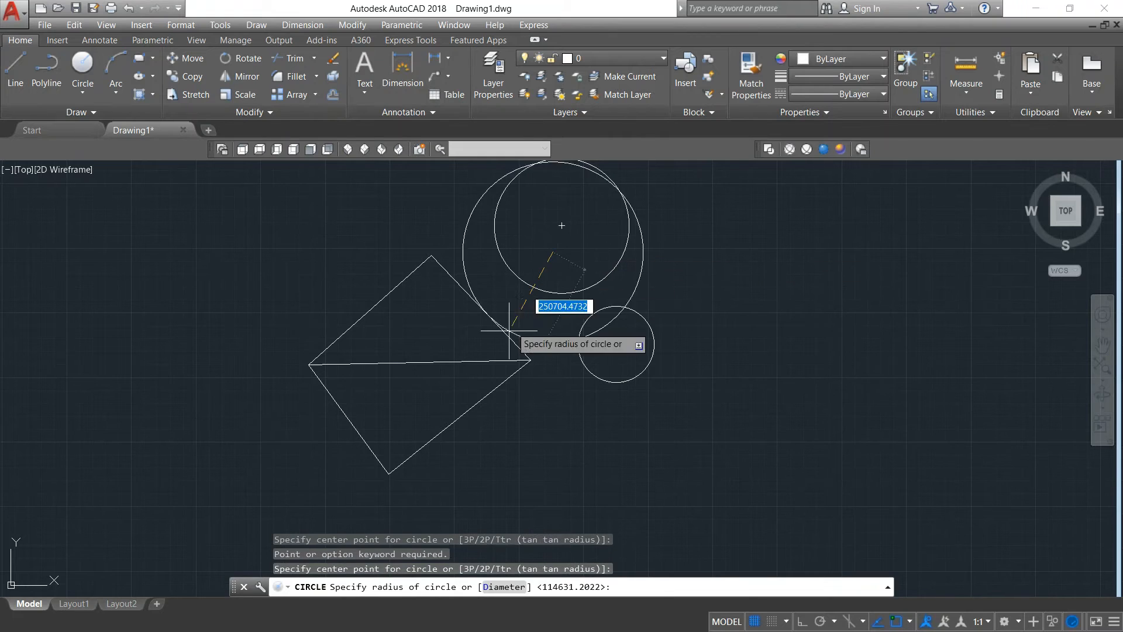
click(513, 300)
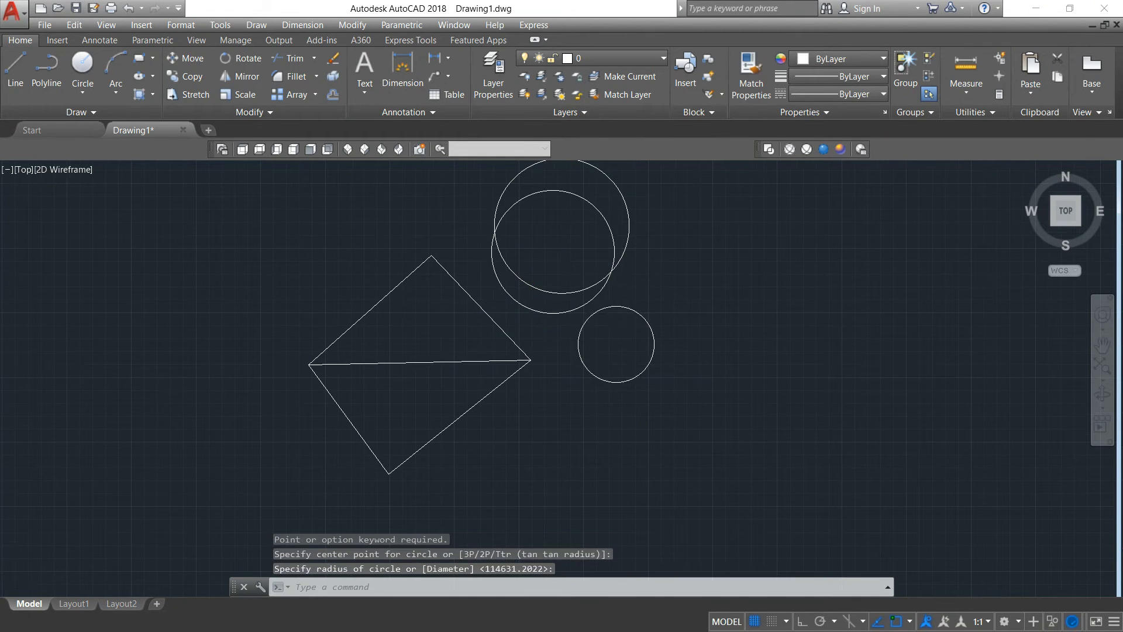
Move all the lines and circles together to the right, using the middle of the diagonal as base point.
scroll(585, 320, down, 2)
key(Escape)
key(Escape)
click(610, 244)
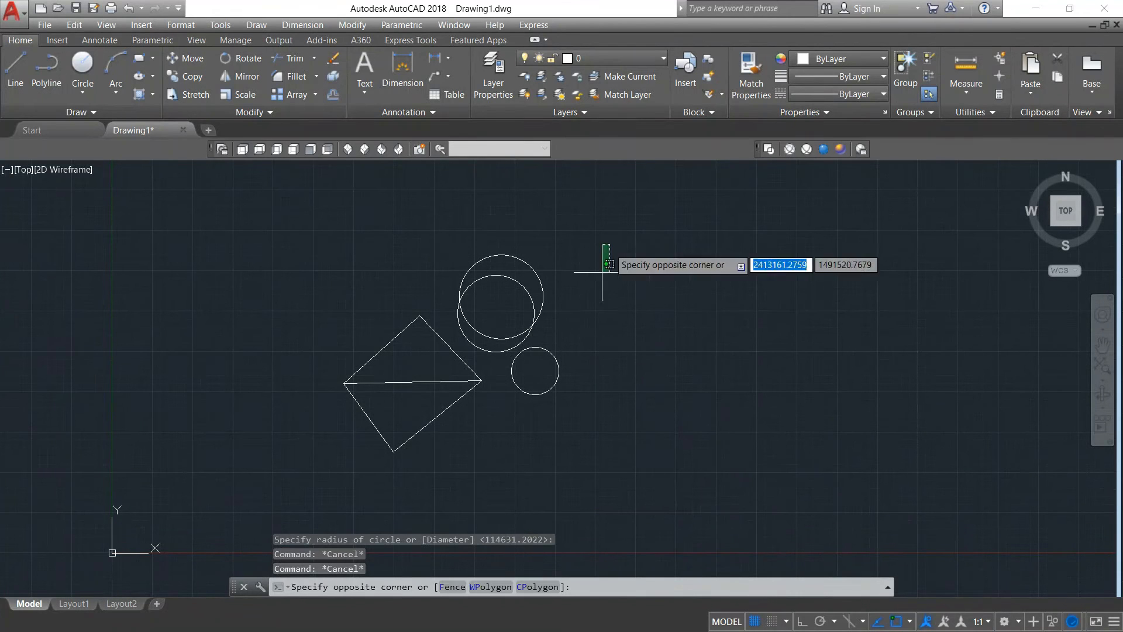
click(339, 483)
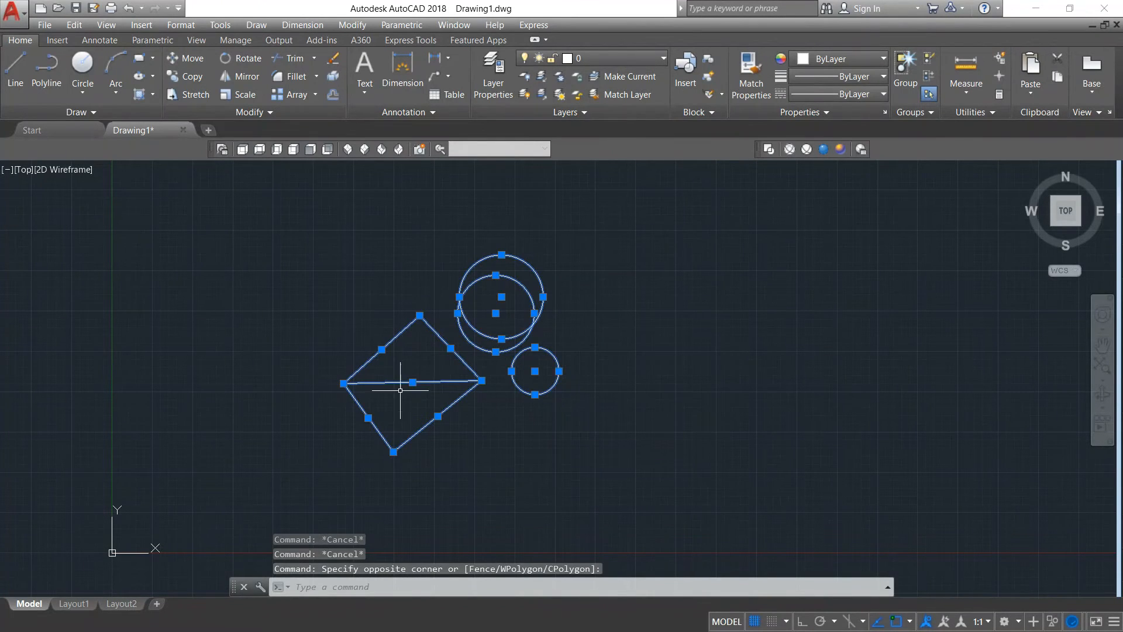
text(M)
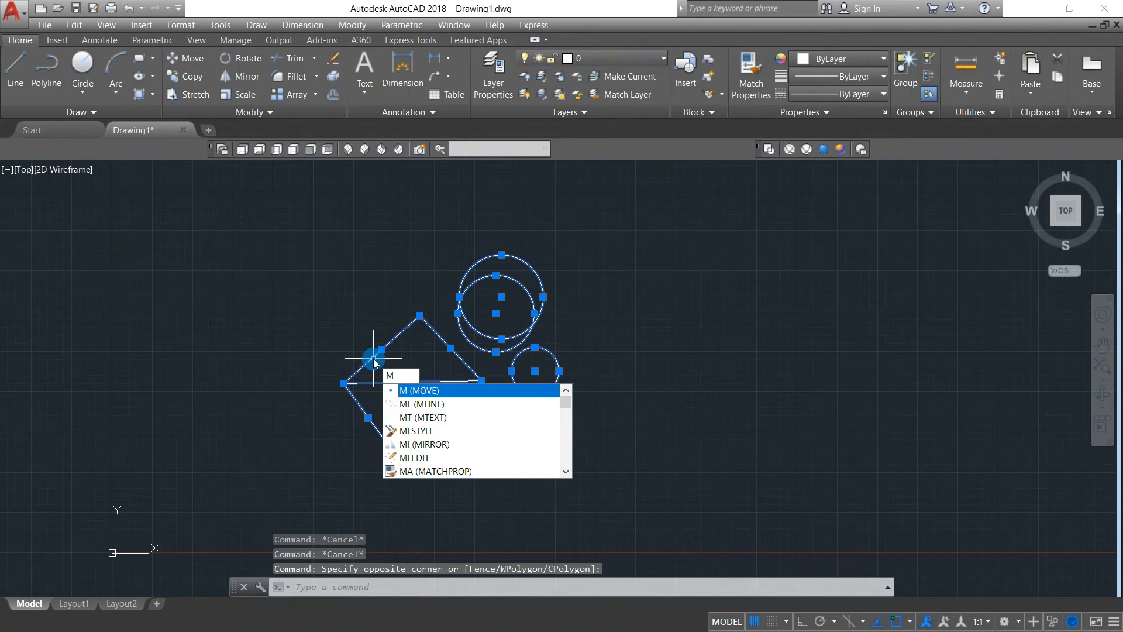
key(Return)
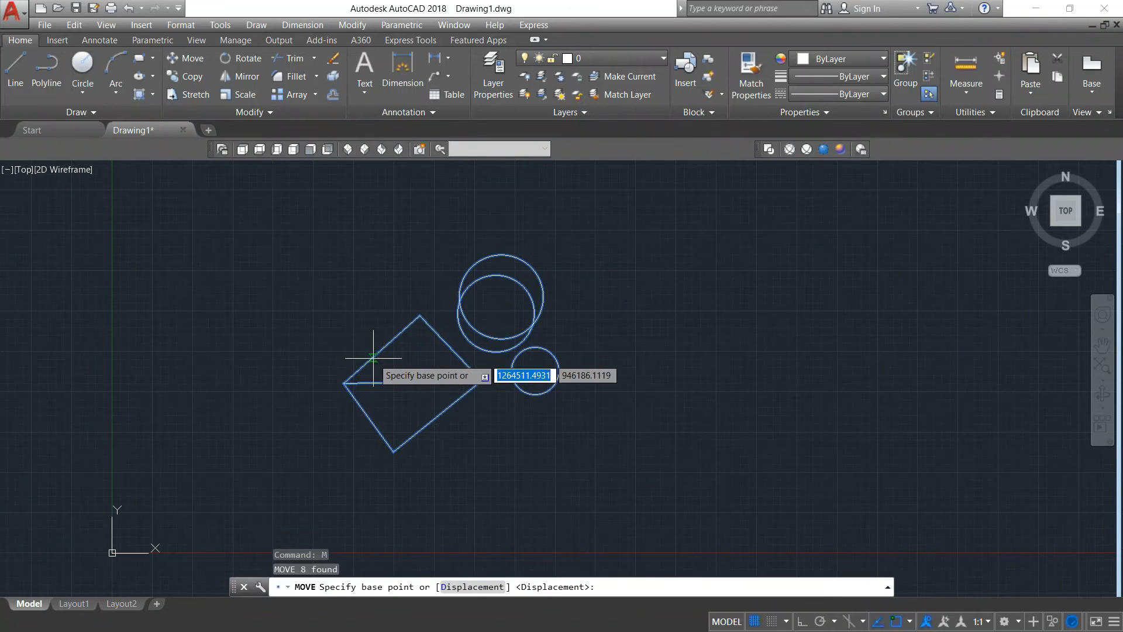
click(416, 378)
click(637, 380)
Examine the moved quadrilateral and circles at different zoom levels.
scroll(637, 379, down, 3)
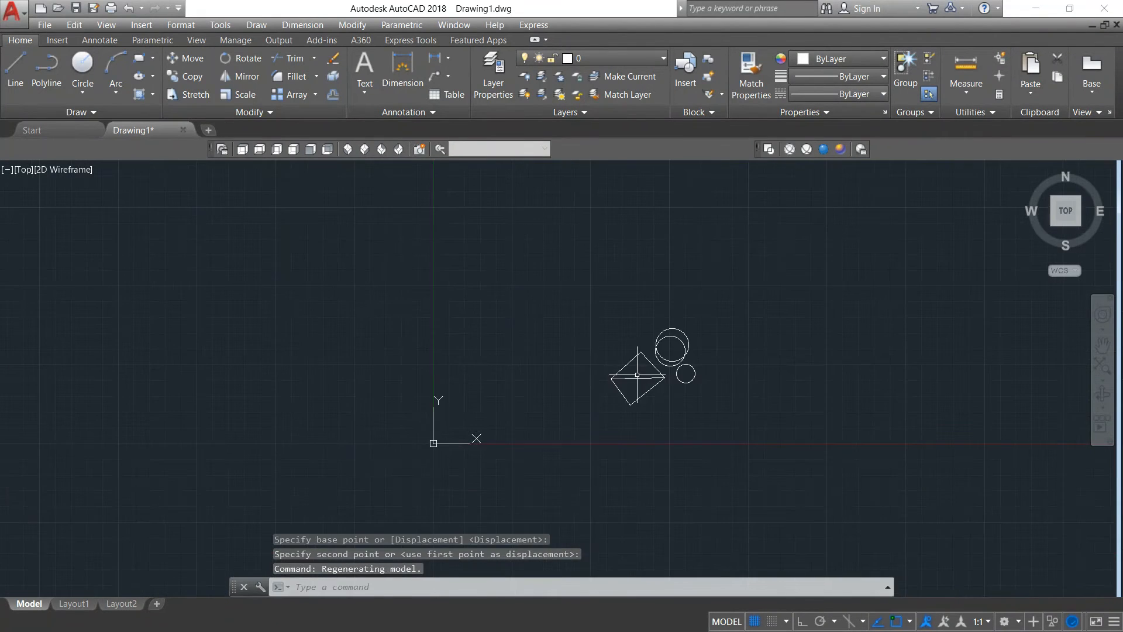
scroll(634, 381, up, 3)
scroll(617, 381, up, 1)
middle_drag(634, 380, 369, 387)
scroll(469, 426, down, 1)
scroll(470, 426, up, 1)
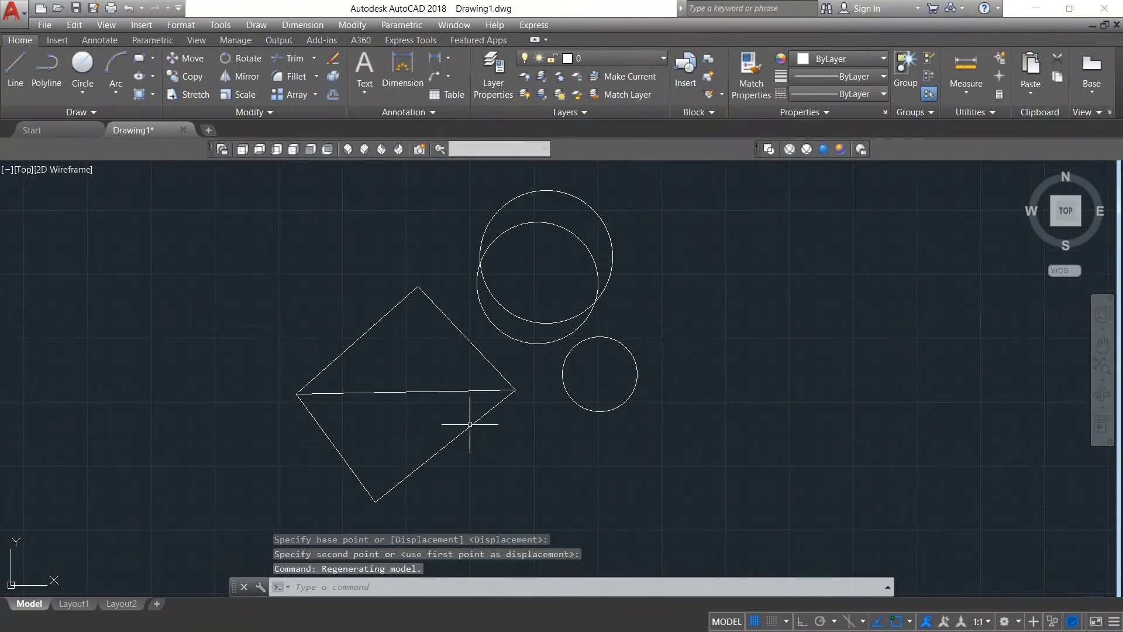
scroll(470, 425, down, 1)
scroll(515, 408, up, 2)
scroll(516, 408, down, 2)
scroll(516, 409, up, 2)
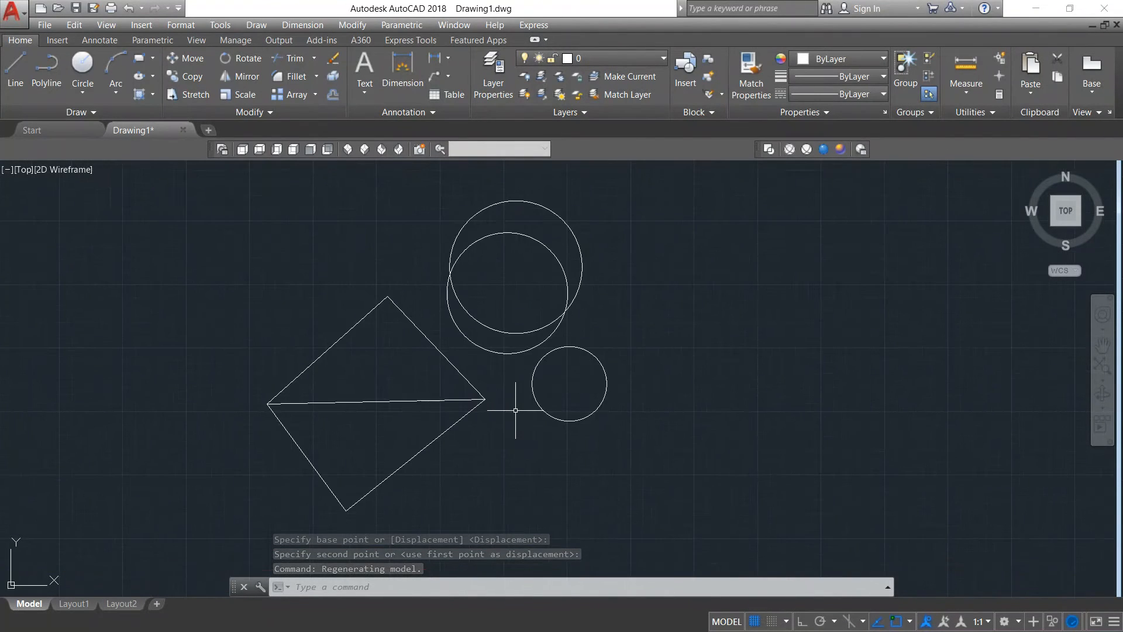
scroll(515, 408, down, 2)
scroll(515, 408, up, 2)
scroll(516, 410, down, 2)
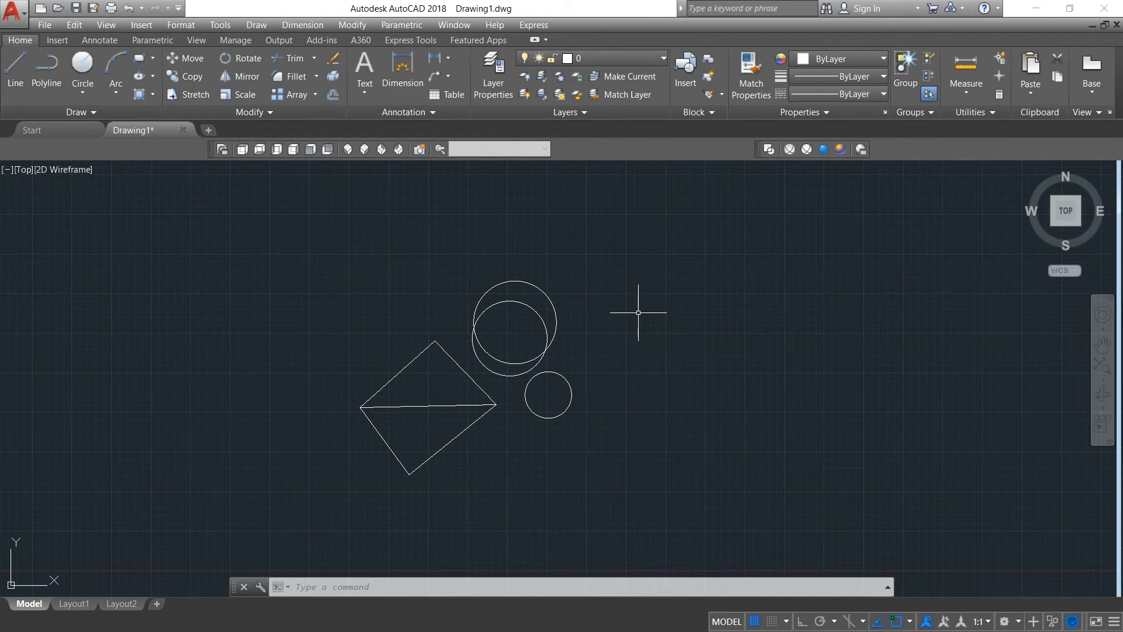
scroll(639, 313, up, 2)
scroll(615, 328, down, 2)
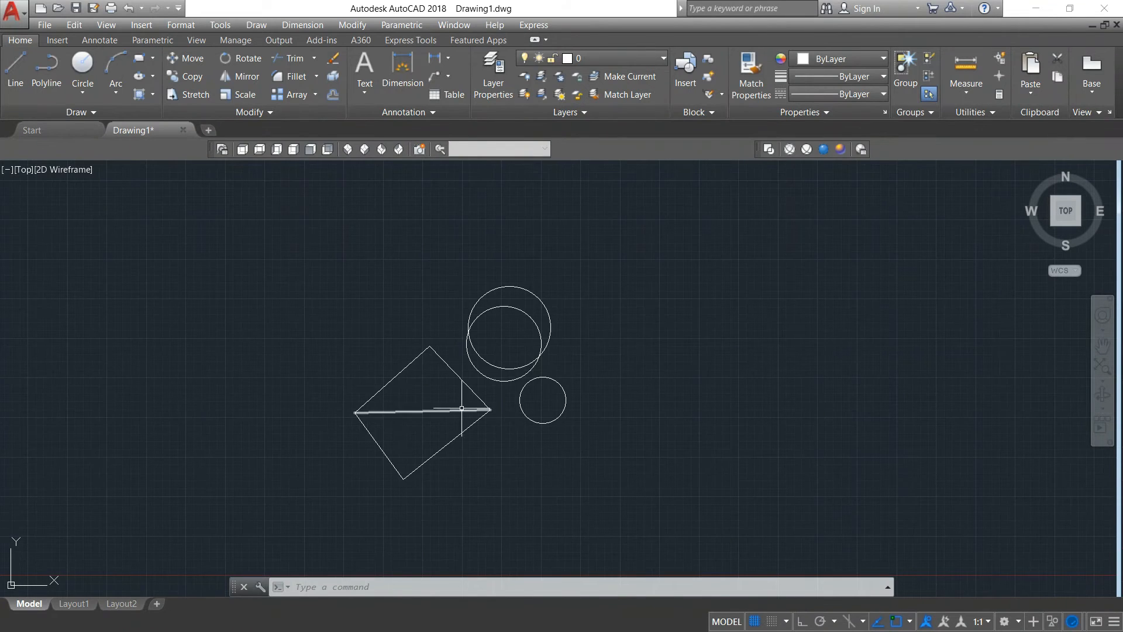
scroll(436, 426, up, 2)
scroll(437, 426, up, 2)
scroll(448, 398, down, 2)
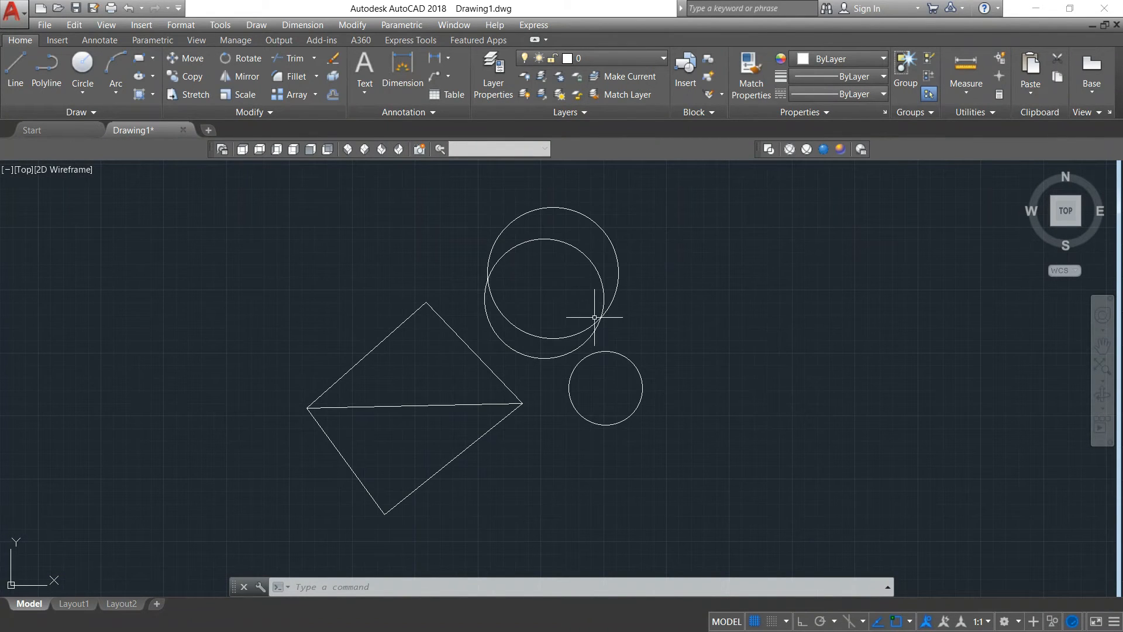
Try to move the two overlapping circles, the diagonal and the quadrilateral's upper-left and lower-right sides, choosing a second point beside the base point.
click(649, 231)
click(514, 296)
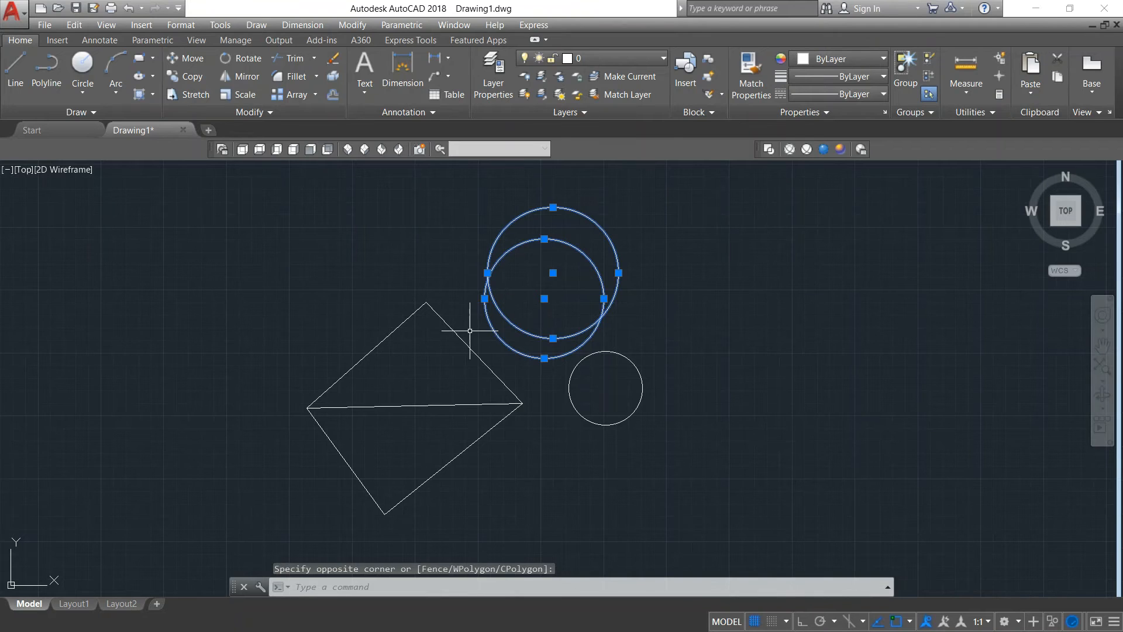
mouse_move(379, 287)
mouse_down()
mouse_move(376, 412)
mouse_move(518, 449)
mouse_up()
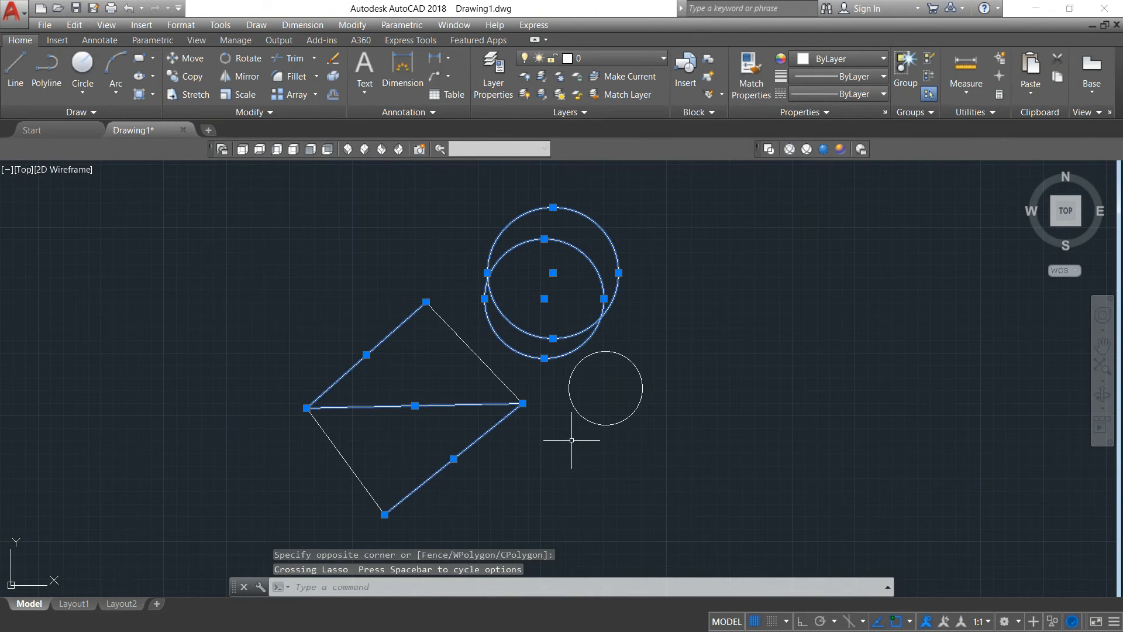
scroll(460, 376, down, 2)
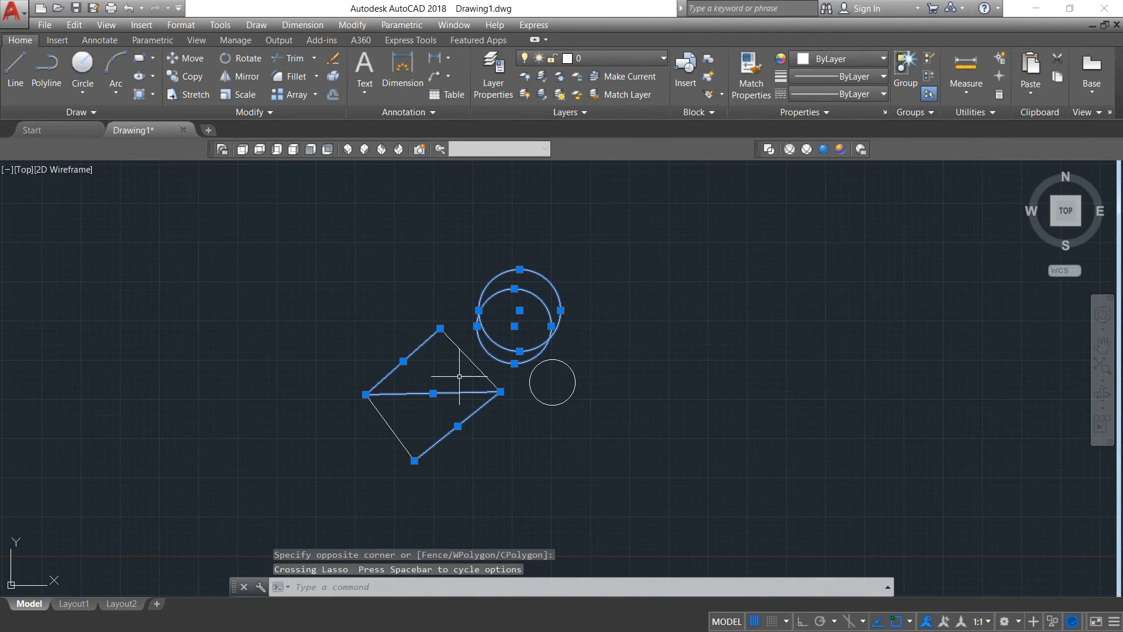
scroll(381, 424, up, 2)
scroll(380, 422, up, 1)
scroll(381, 421, down, 1)
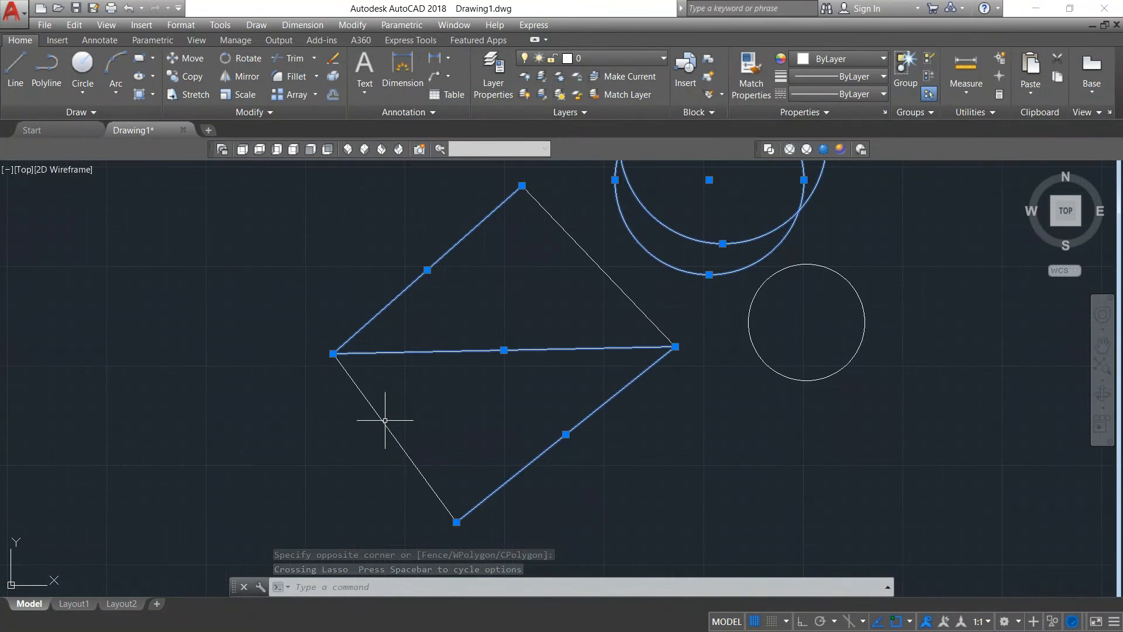
scroll(439, 413, down, 3)
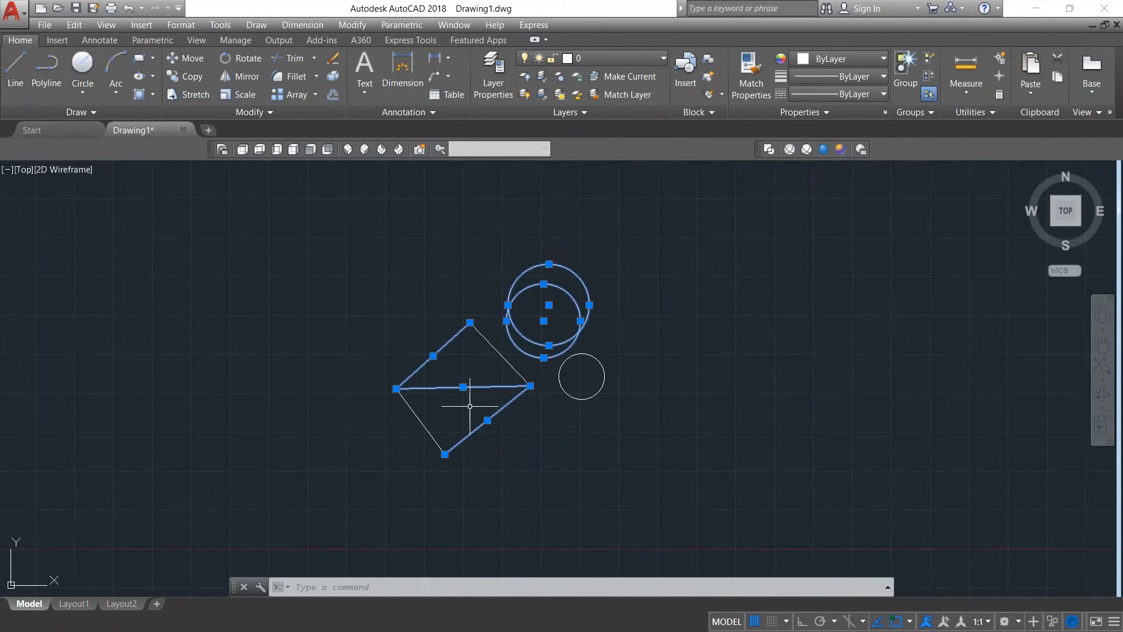
scroll(576, 382, up, 3)
scroll(652, 287, down, 4)
click(692, 200)
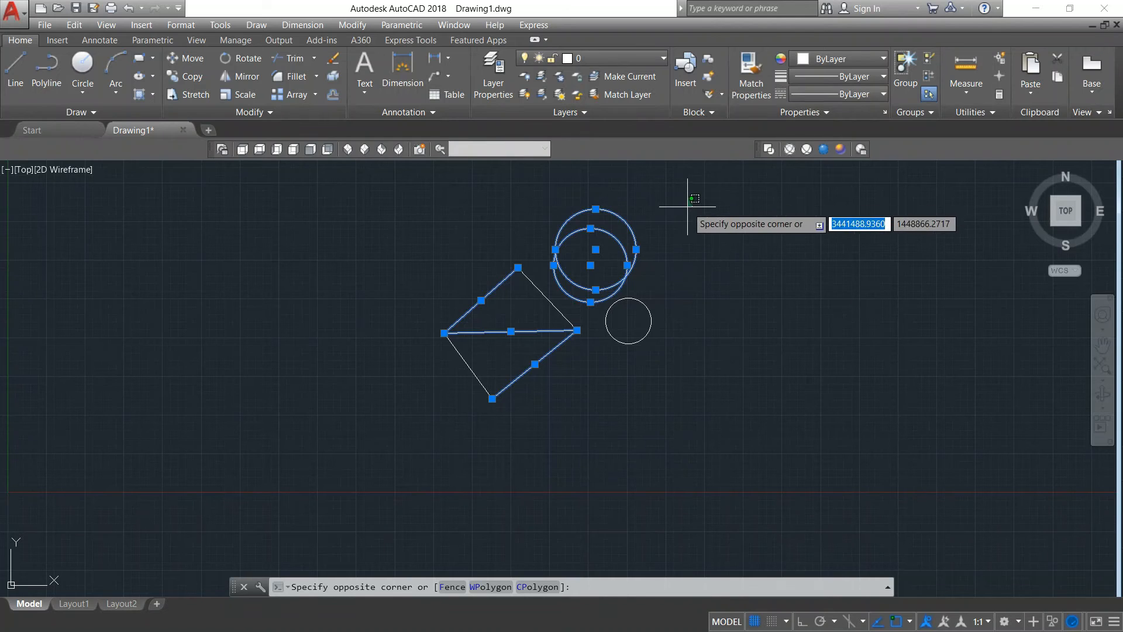
text(m)
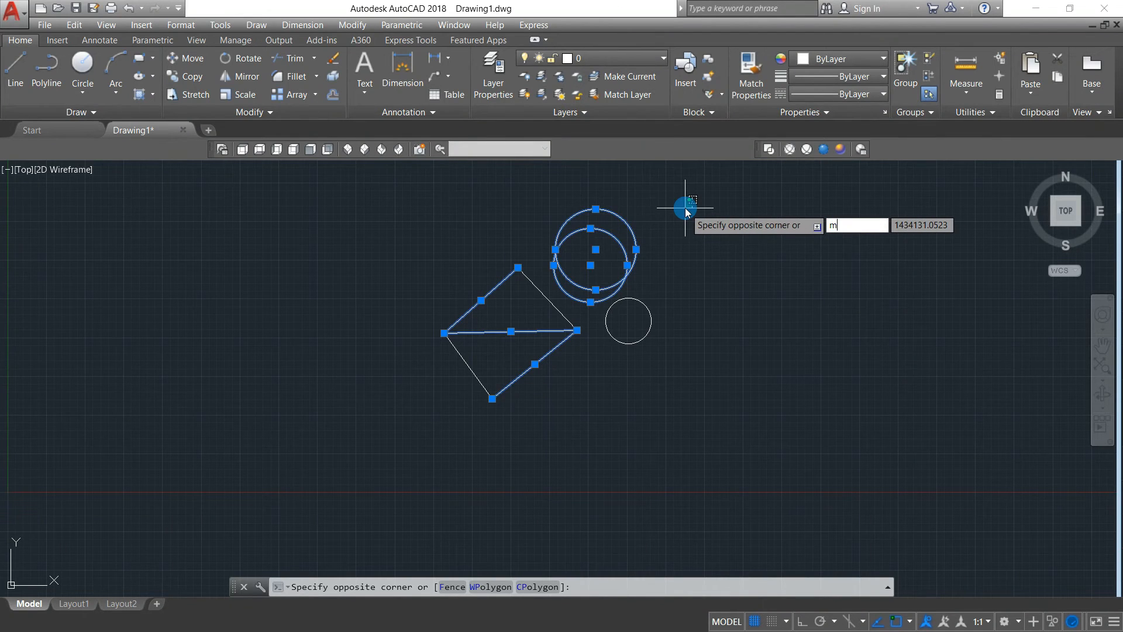
key(Return)
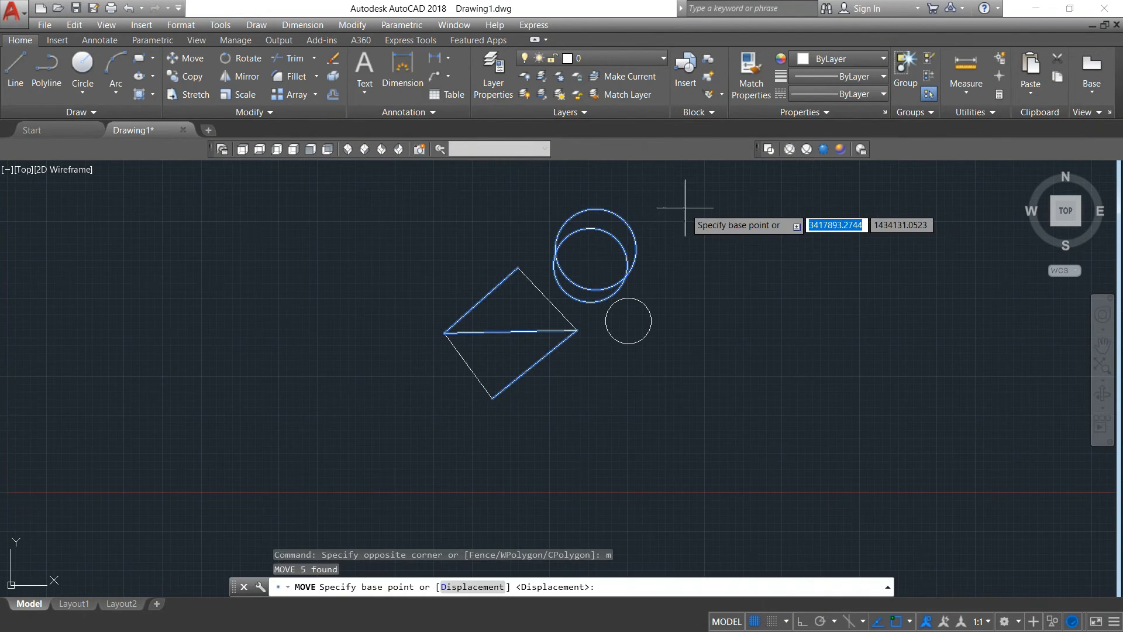
click(571, 281)
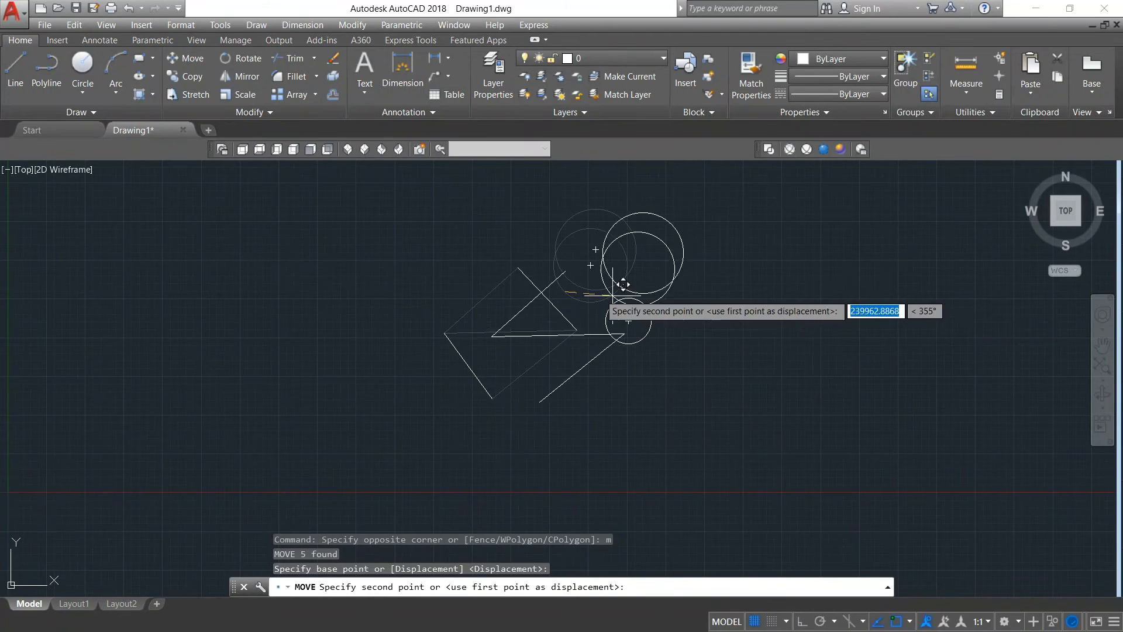
click(565, 290)
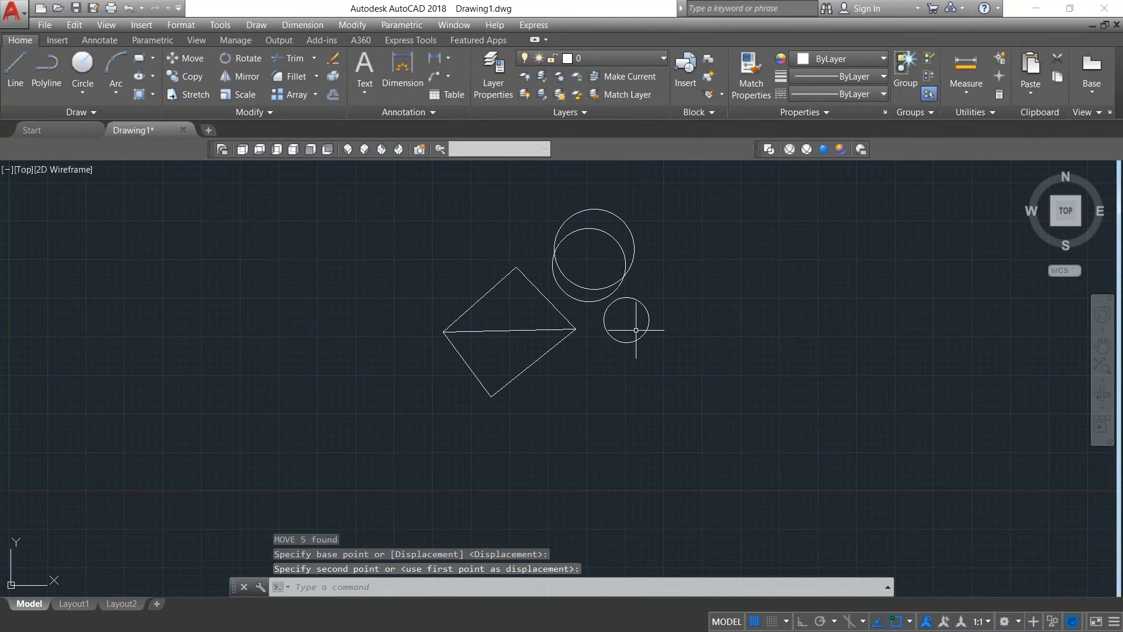
Inspect the whole set of lines and circles from farther away and close up.
scroll(631, 321, down, 2)
scroll(640, 321, up, 2)
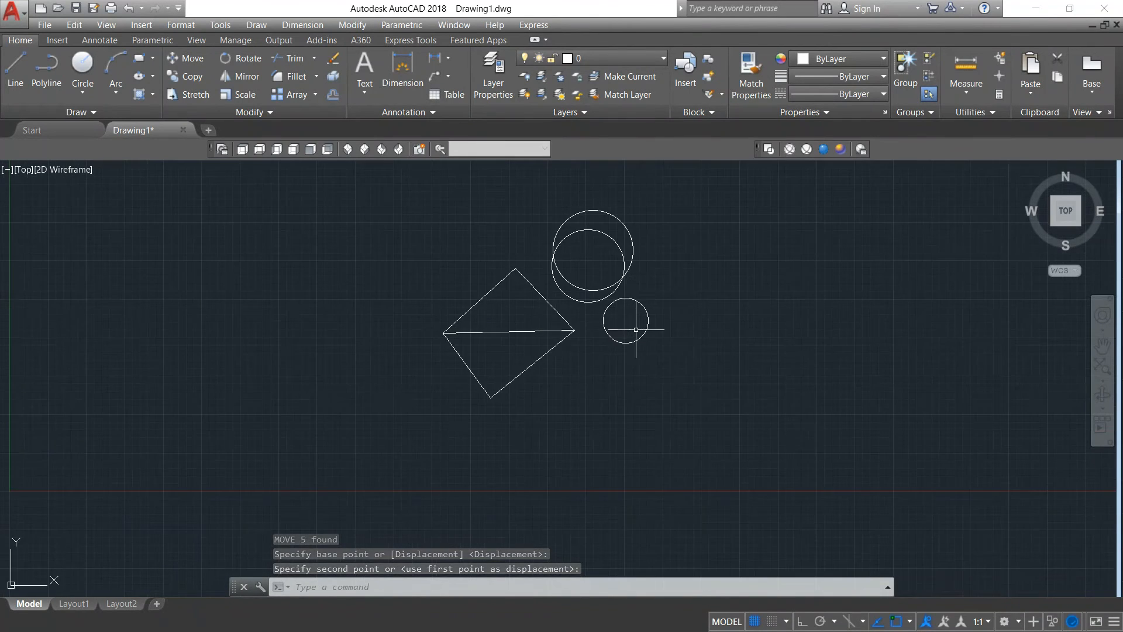
scroll(652, 341, down, 2)
scroll(656, 331, up, 2)
middle_drag(653, 320, 655, 395)
scroll(656, 393, down, 2)
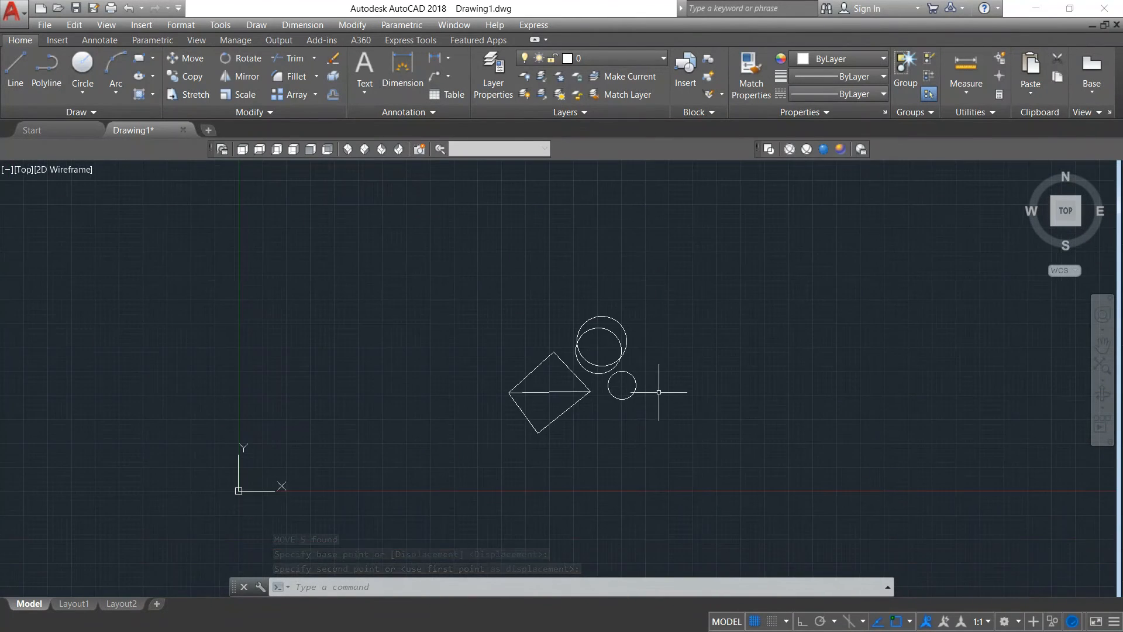
scroll(656, 390, up, 4)
scroll(657, 389, down, 2)
scroll(656, 390, up, 2)
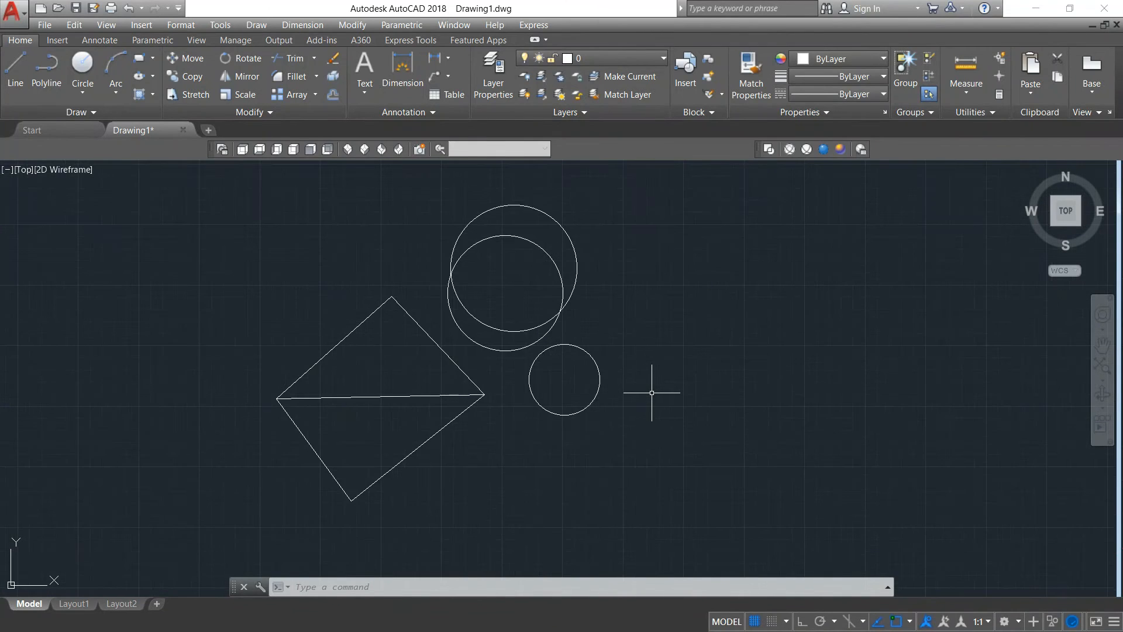
scroll(653, 392, down, 2)
scroll(649, 395, up, 2)
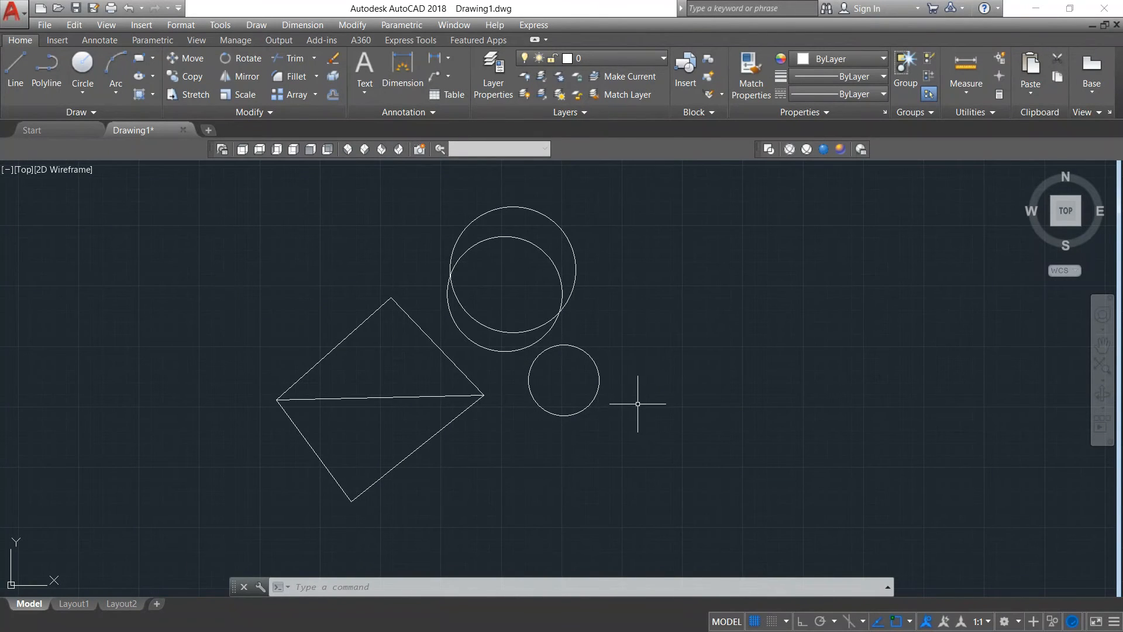
Group all the lines and circles into a single unnamed group.
text(G)
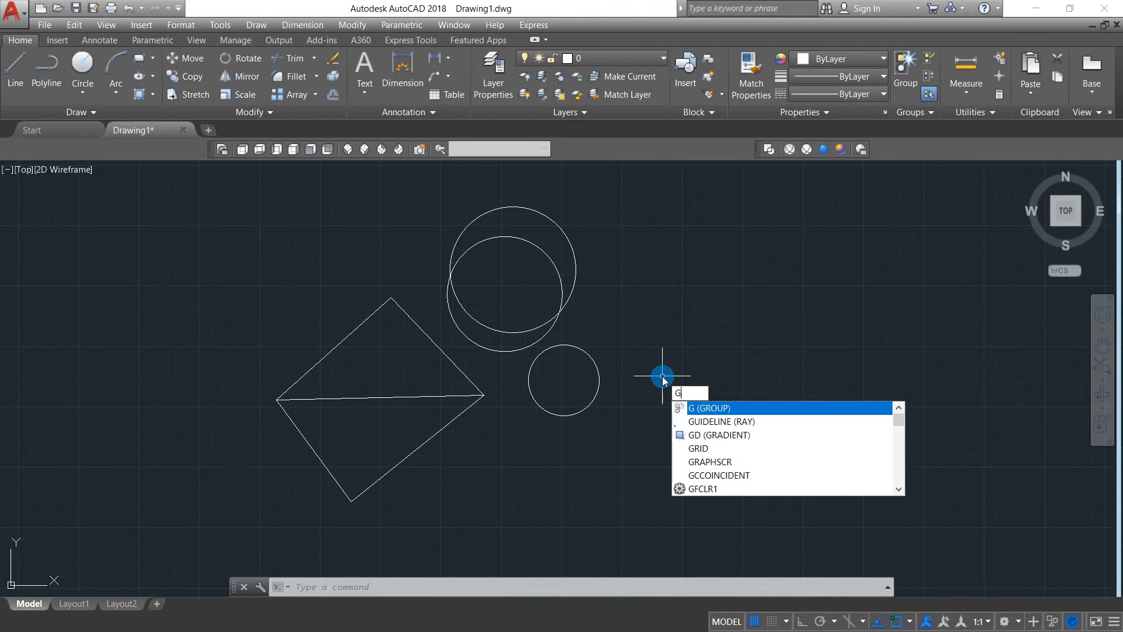
key(Return)
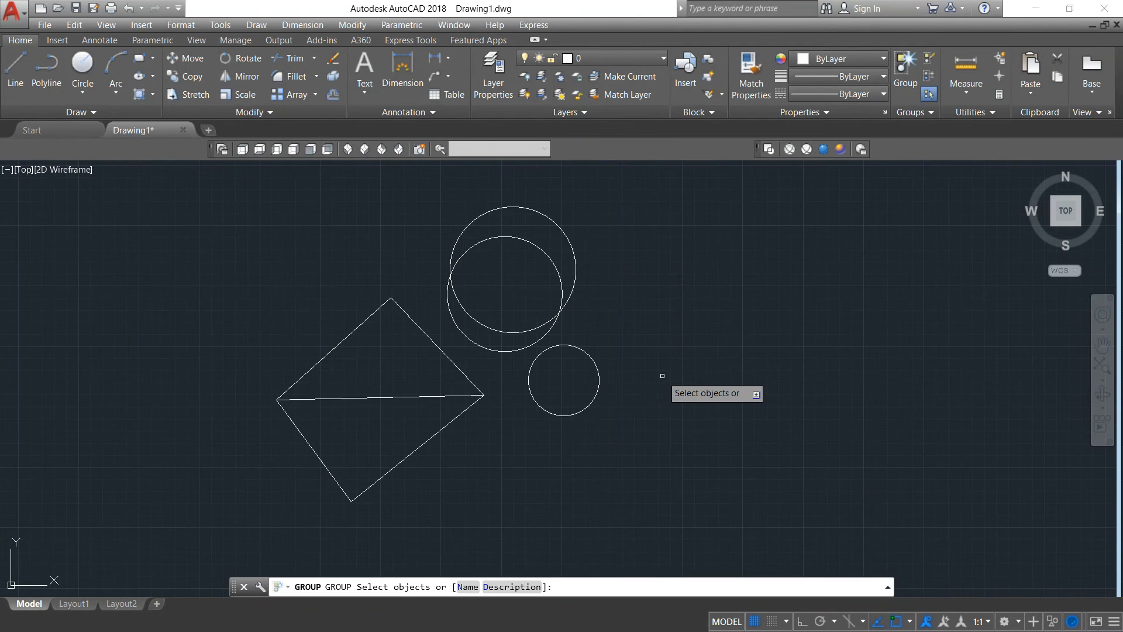
click(643, 192)
click(205, 541)
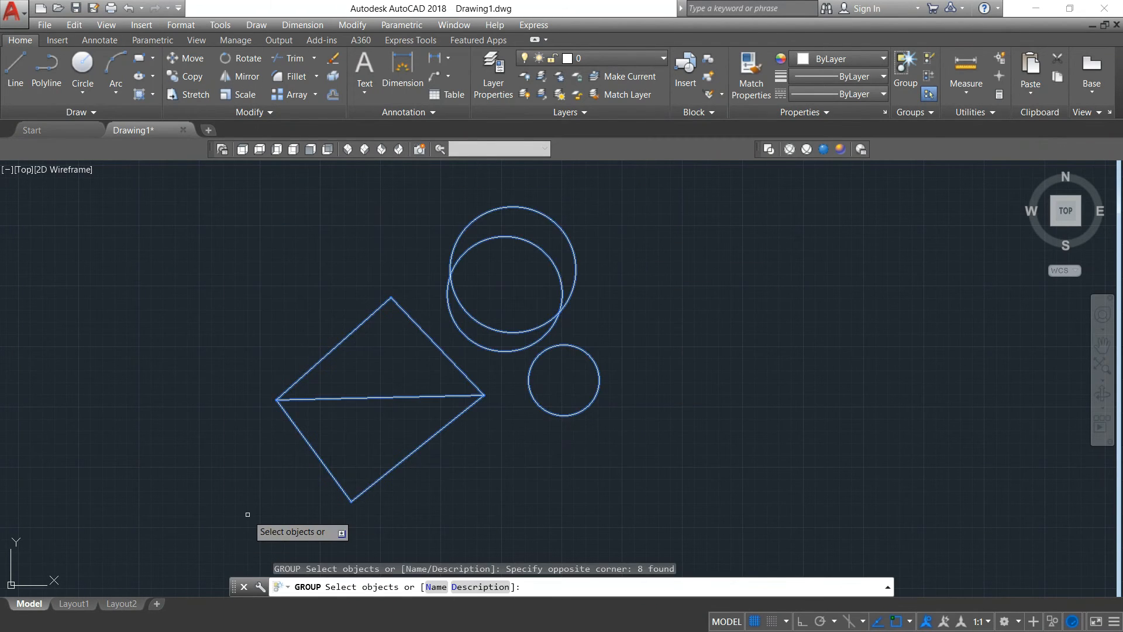
key(Return)
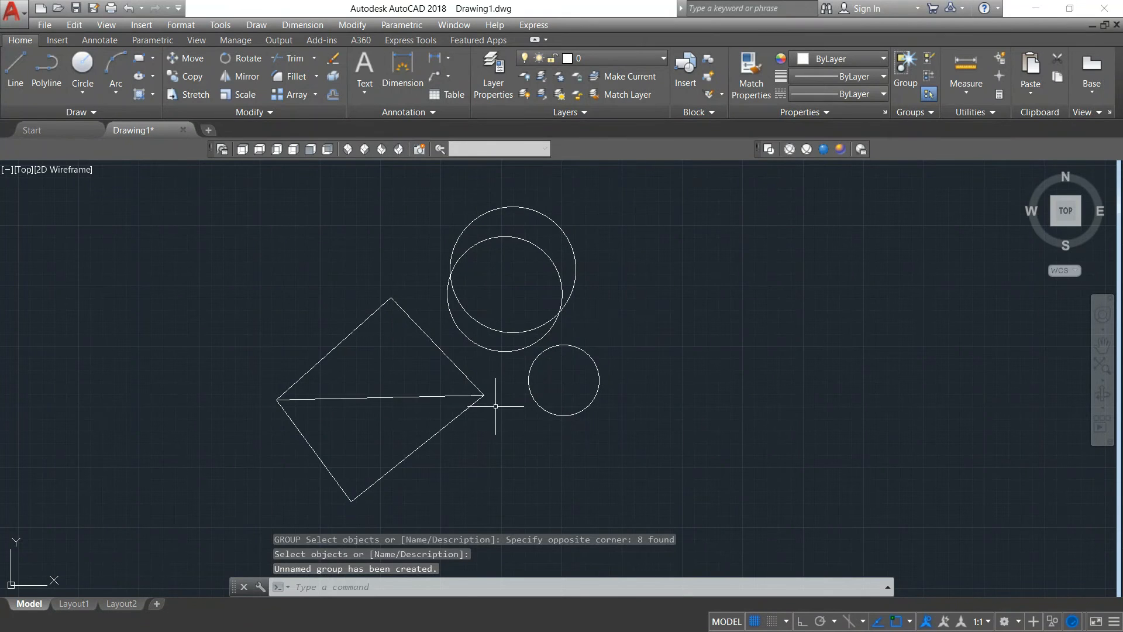
Move the group by its grip far to the right, and again to a spot below and left of its original place.
click(479, 320)
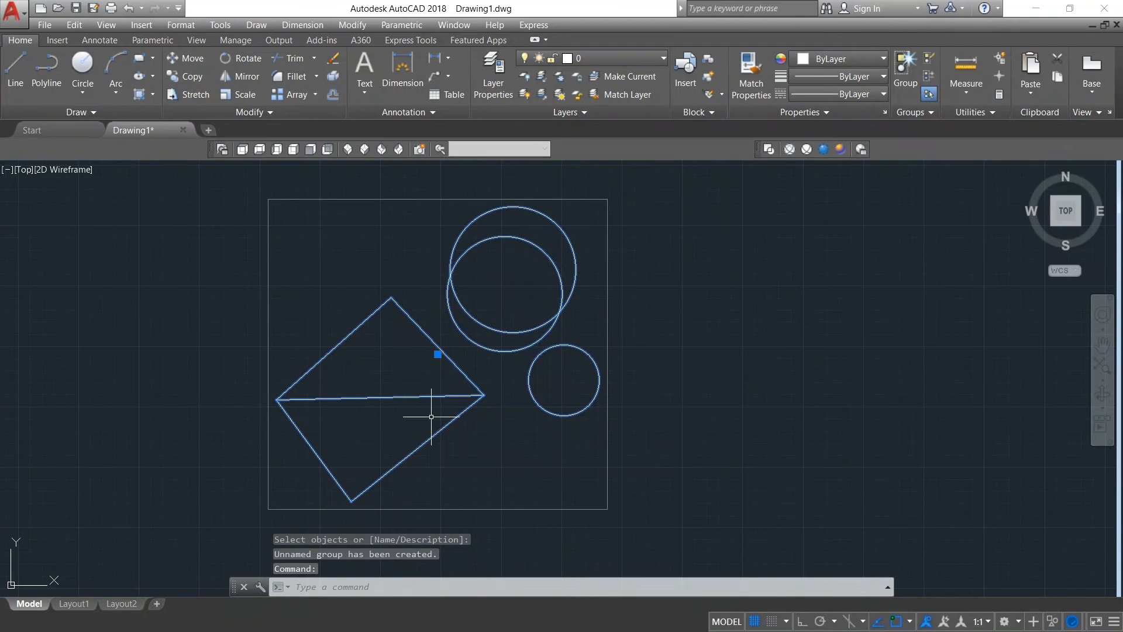
click(438, 354)
click(805, 350)
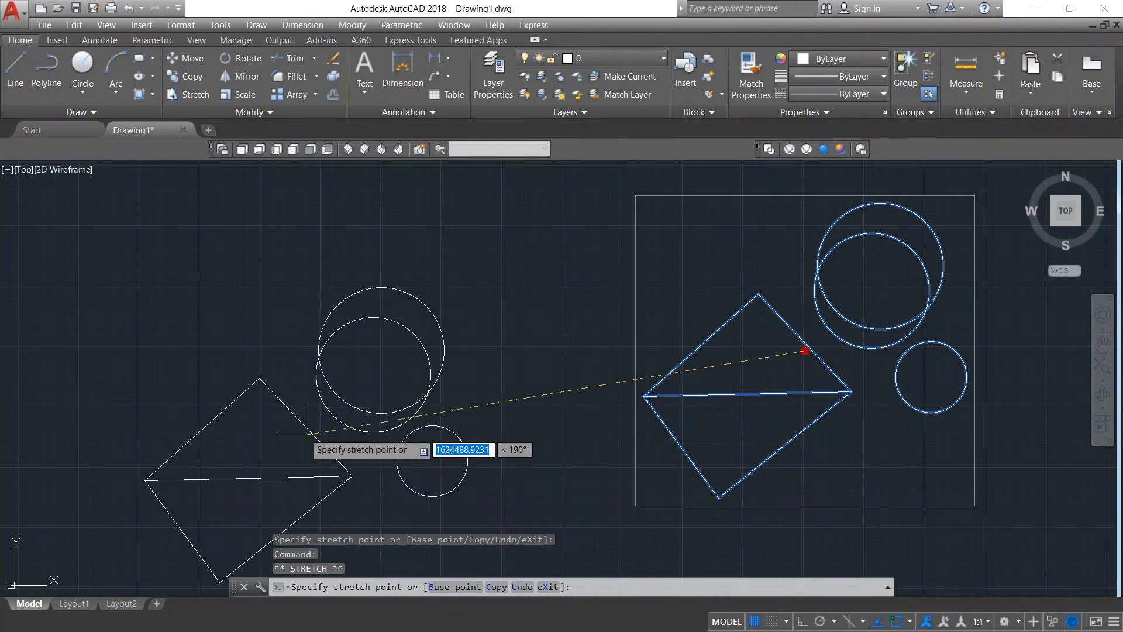
click(297, 416)
scroll(268, 451, down, 3)
scroll(337, 426, up, 3)
middle_drag(272, 403, 296, 348)
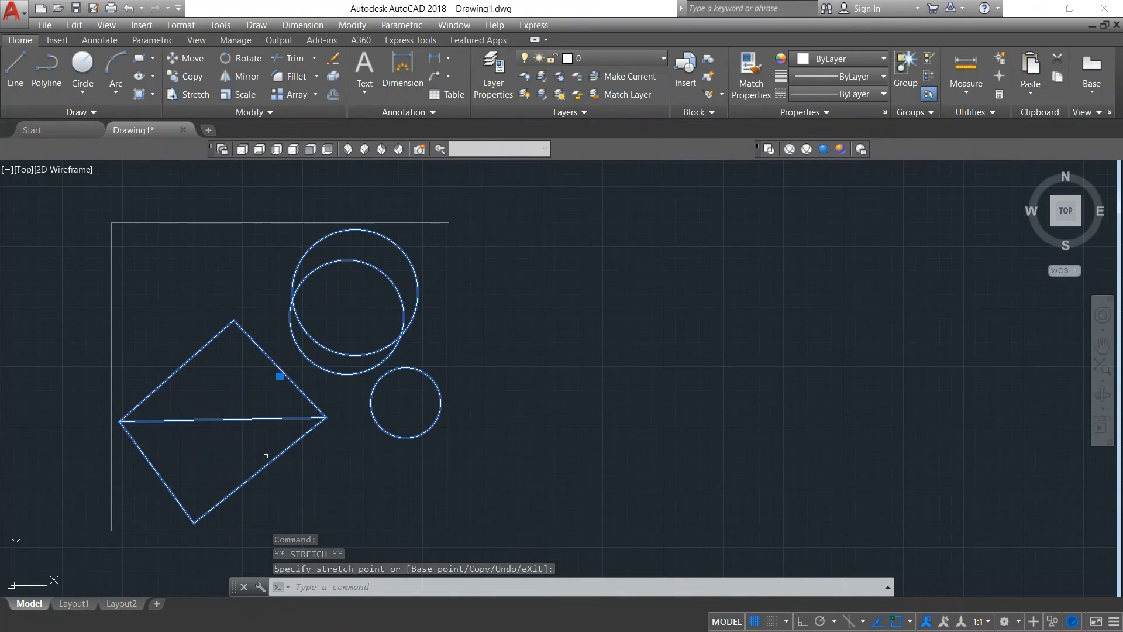
Rotate the group clockwise about a base point on the quadrilateral's upper-right side until the diagonal slopes steeply down to the right.
text(ro)
key(Return)
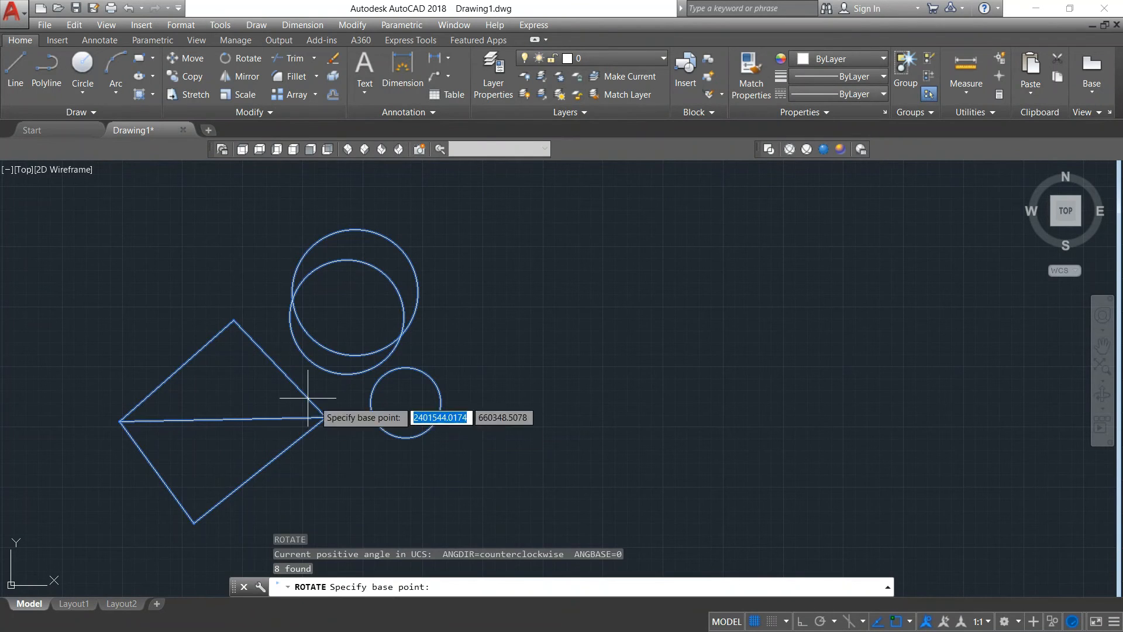
click(279, 369)
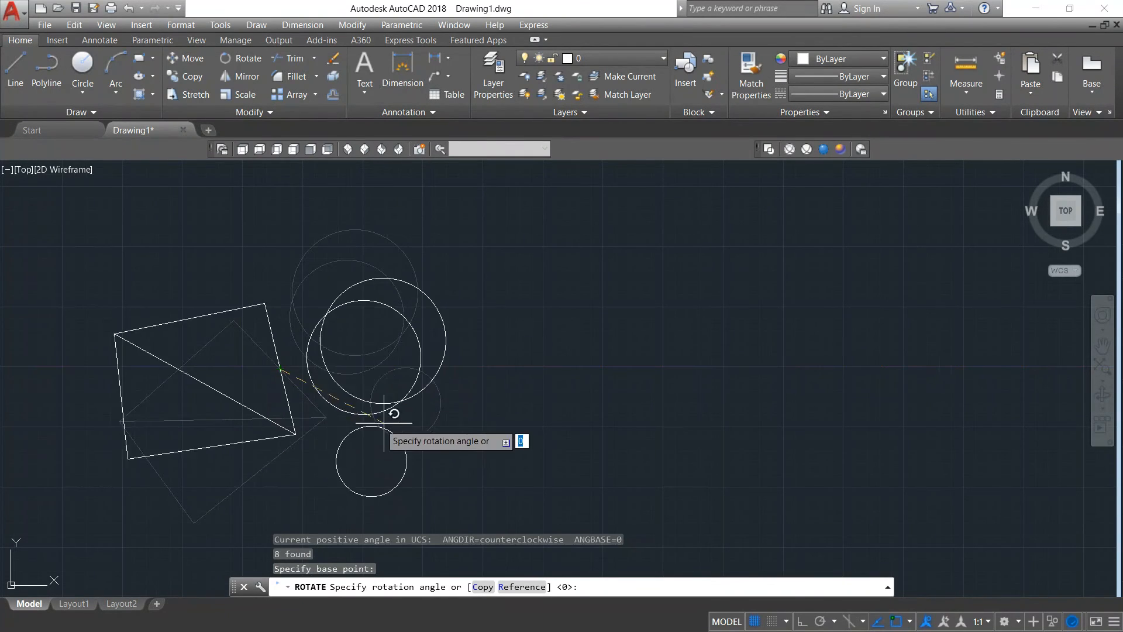
click(327, 465)
scroll(369, 416, down, 5)
scroll(389, 454, up, 5)
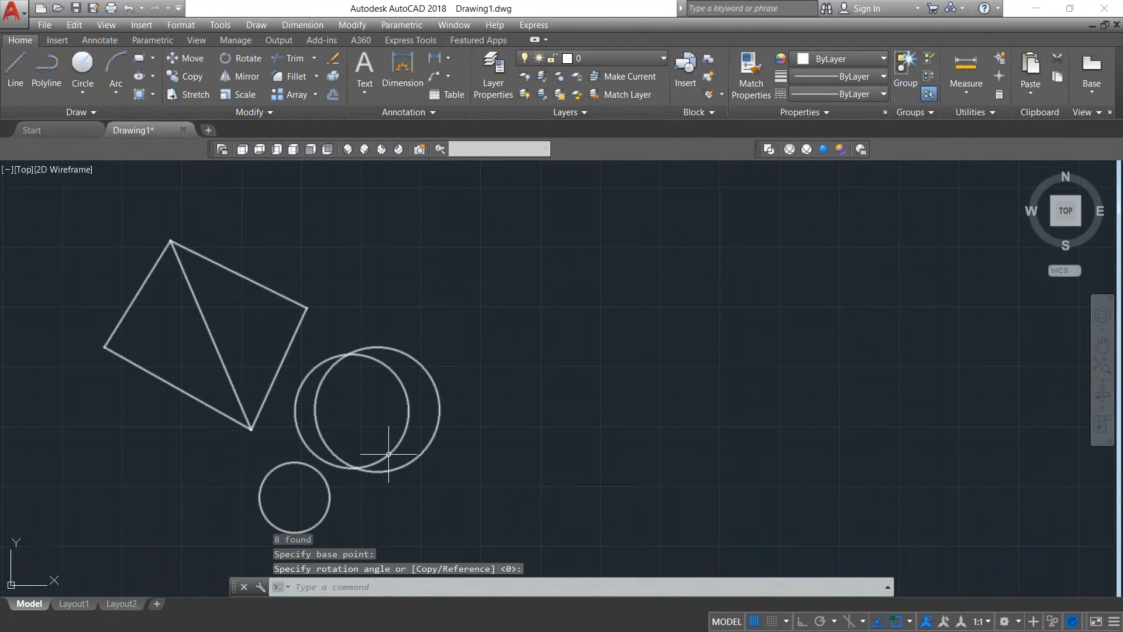
scroll(388, 454, down, 3)
scroll(381, 426, up, 3)
scroll(389, 432, down, 4)
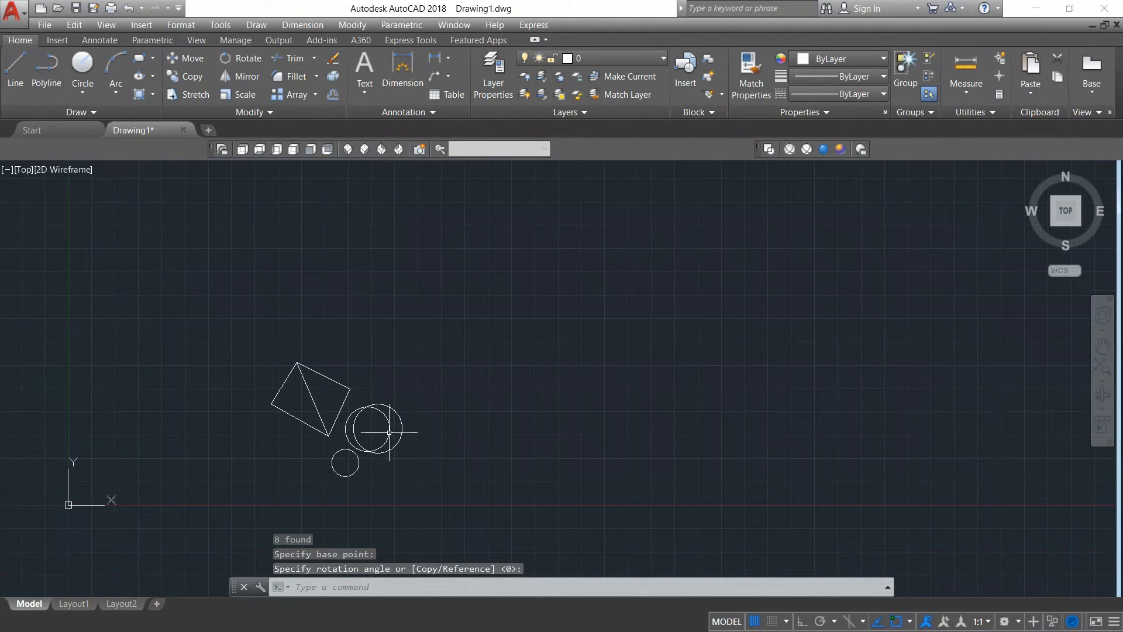
middle_drag(389, 432, 396, 423)
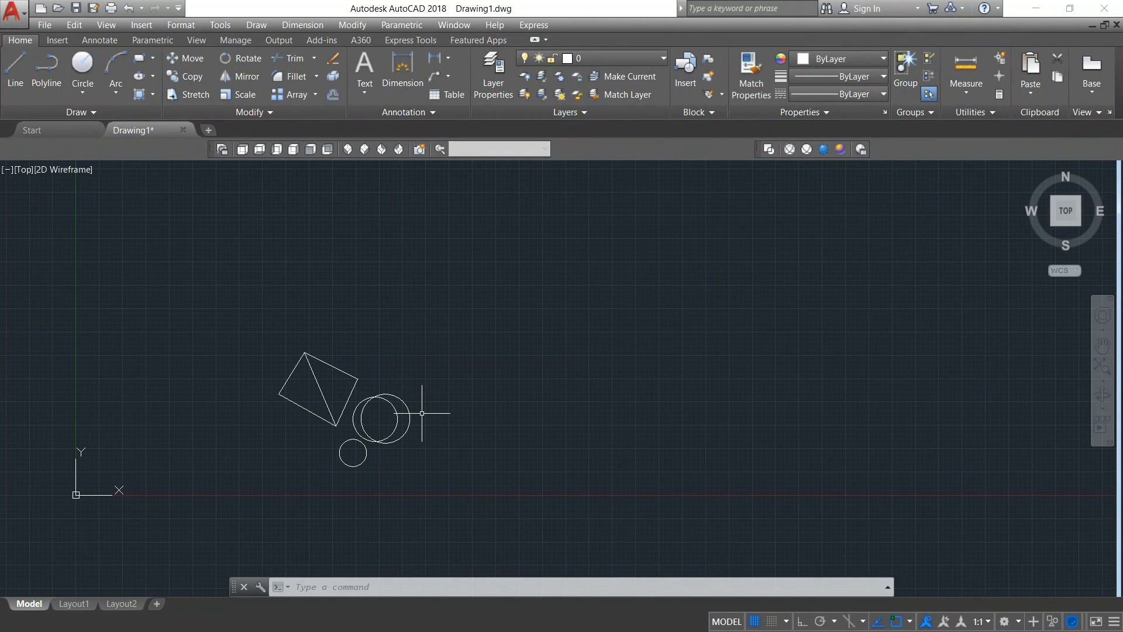
Ungroup the rotated set of lines and circles.
text(ung)
key(Return)
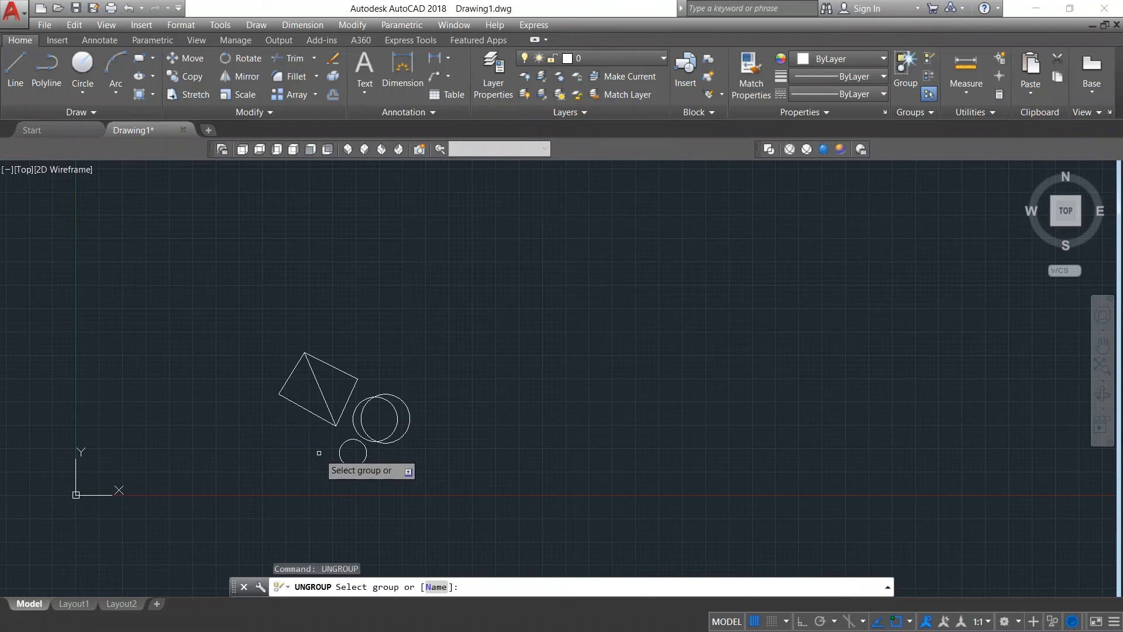
click(358, 401)
Check the ungrouped objects by selecting all of them with a crossing window, and clear the selection.
click(438, 330)
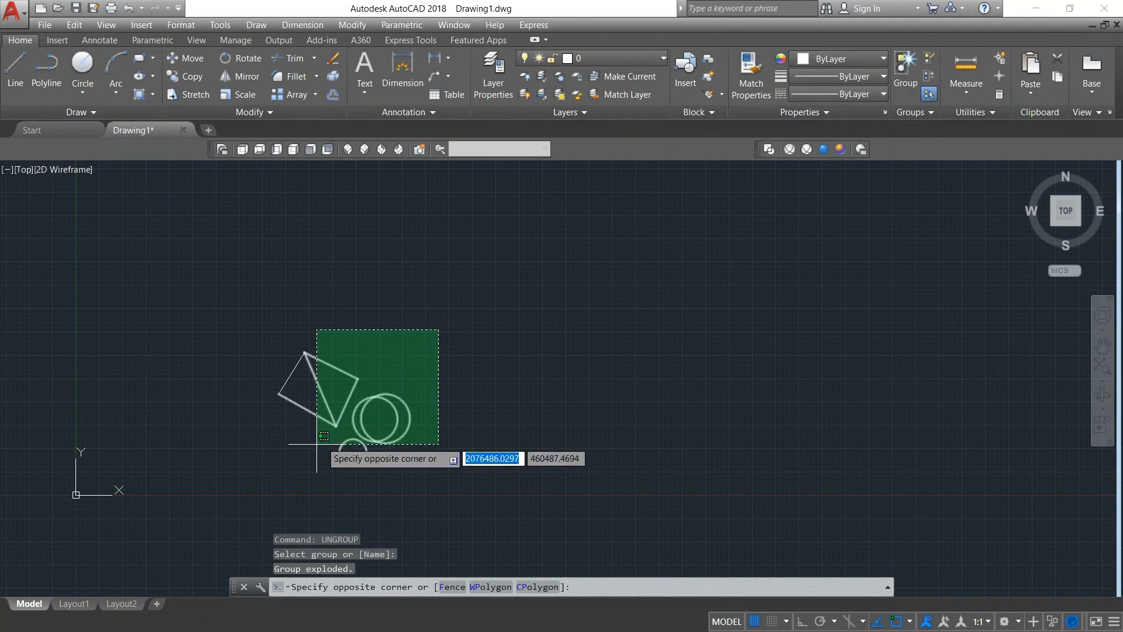
click(317, 454)
click(458, 379)
key(Escape)
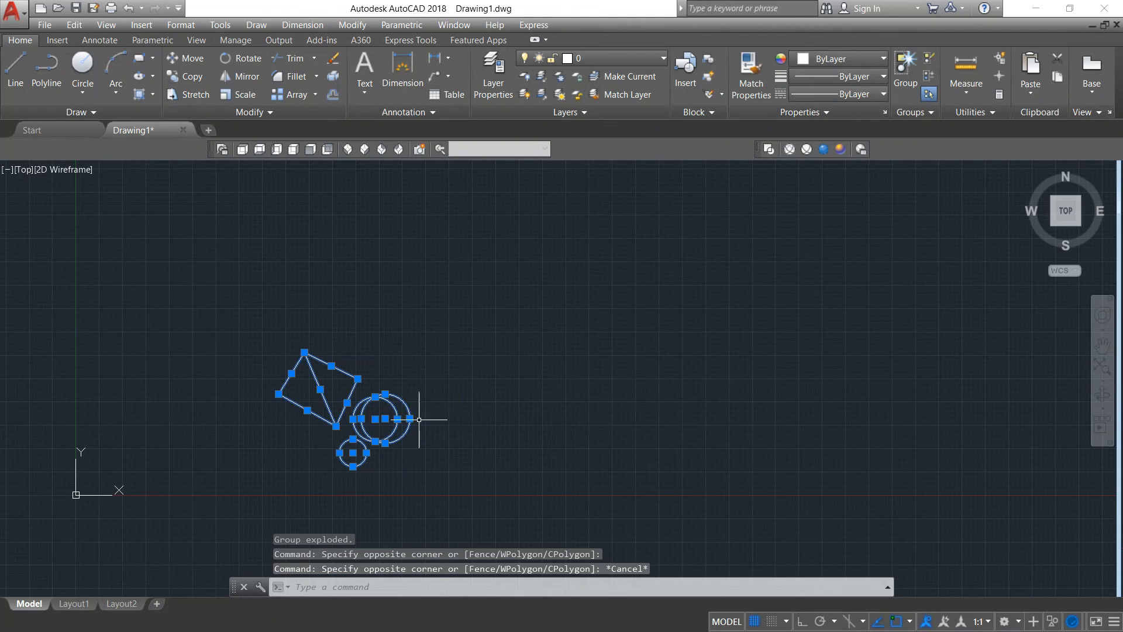
scroll(410, 422, up, 3)
key(Escape)
Check that objects can be picked individually by selecting the two overlapping circles one by one, and clear the selection.
click(280, 378)
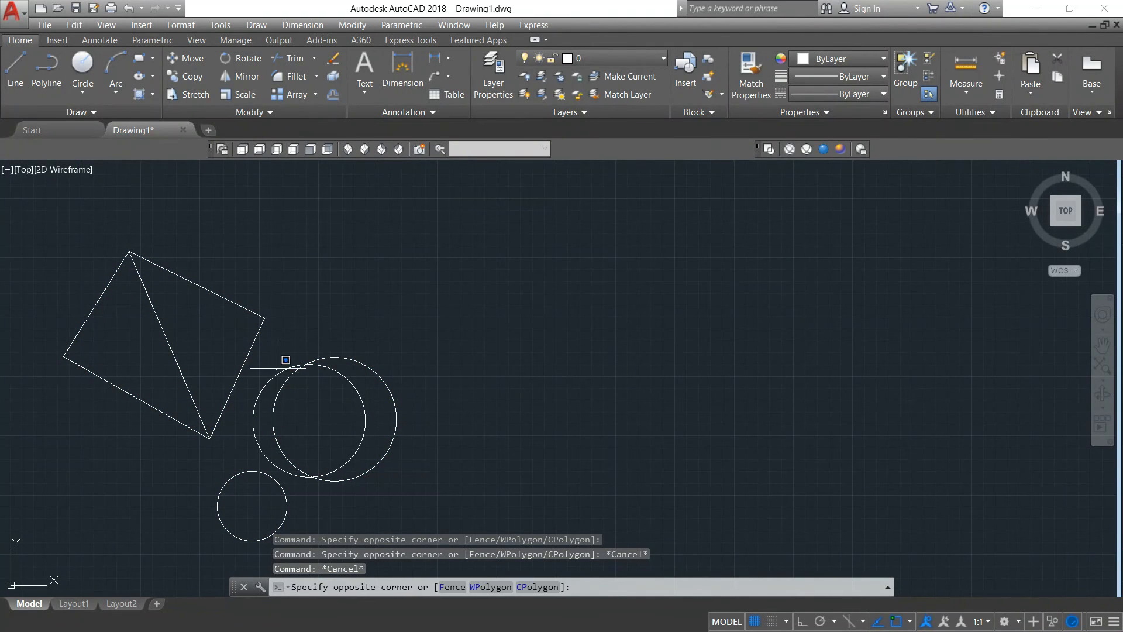
click(329, 363)
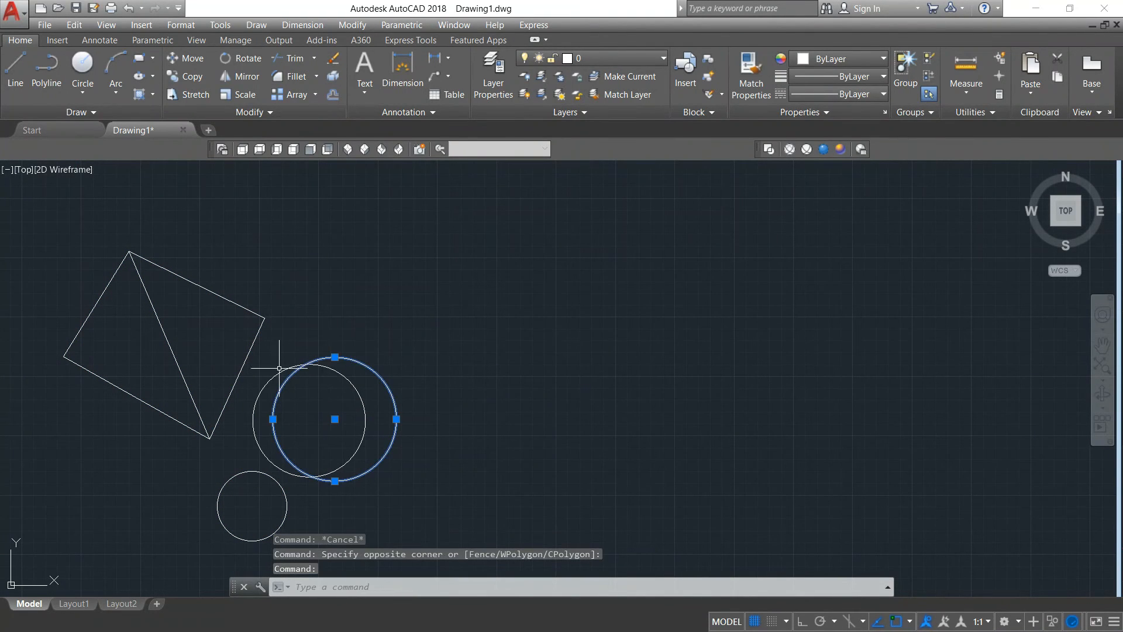
click(284, 373)
scroll(284, 373, down, 4)
scroll(269, 360, up, 2)
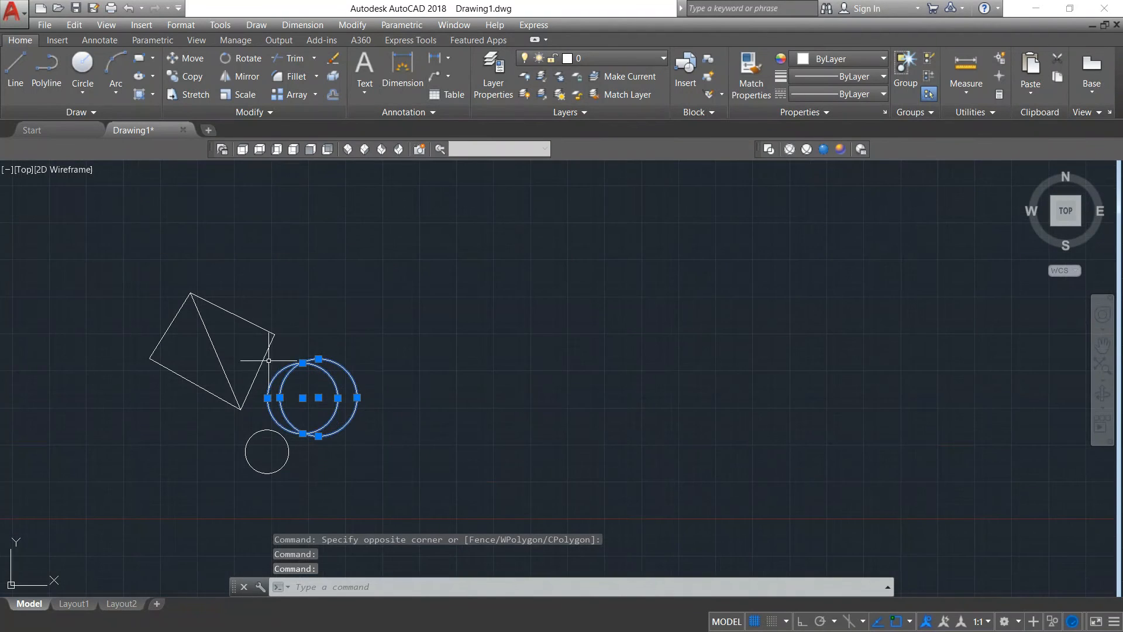
click(252, 330)
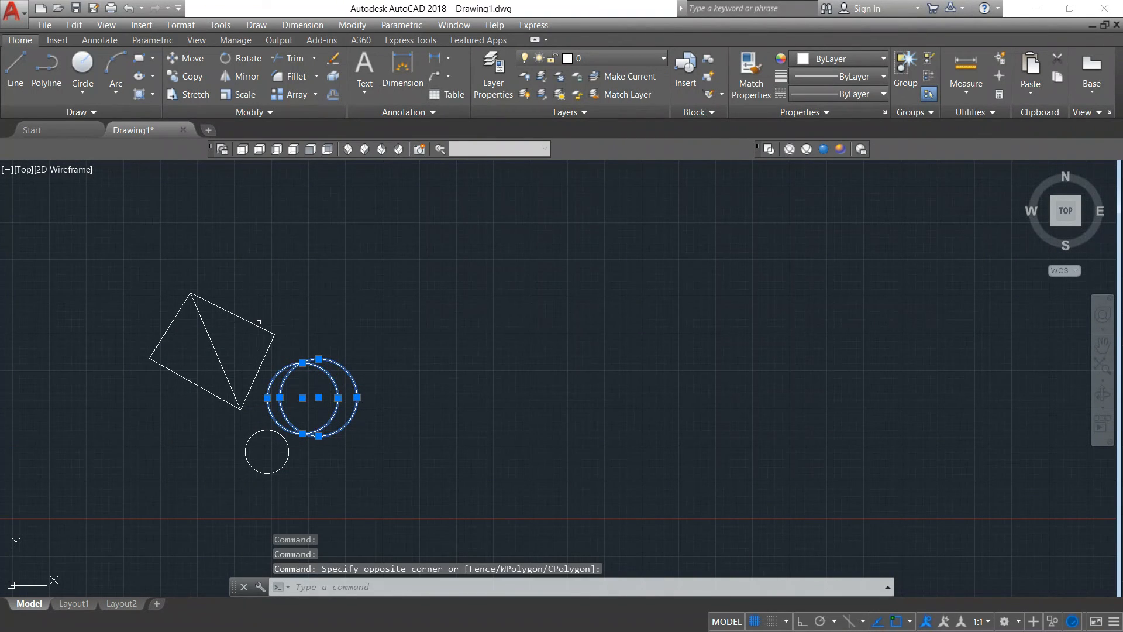
click(248, 322)
key(Escape)
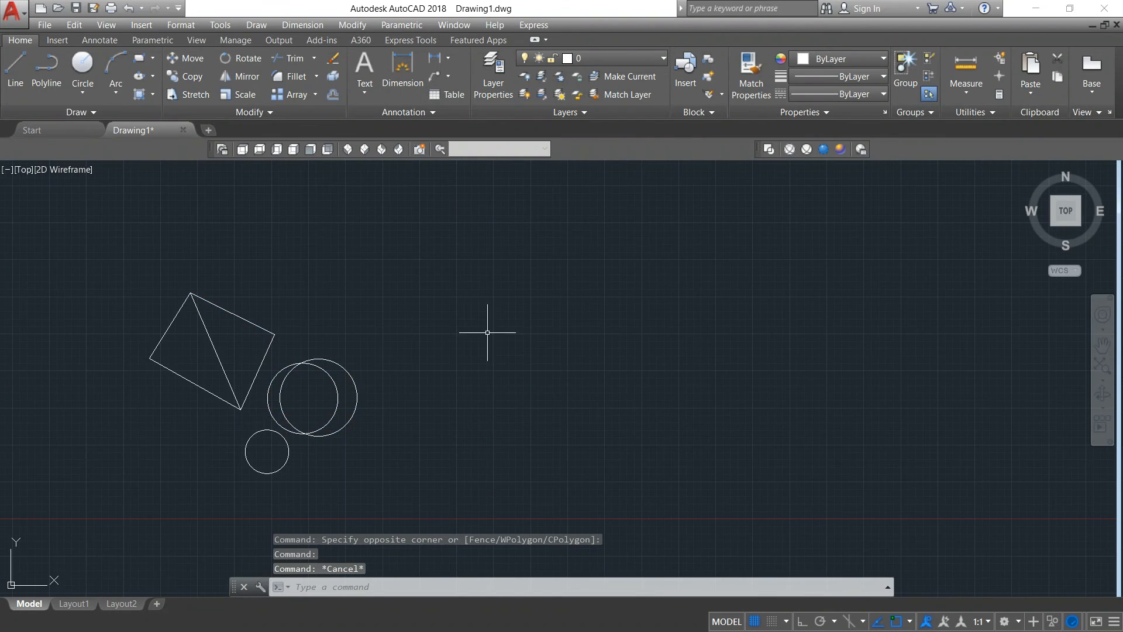
View the block Insert dialog and close it without inserting anything.
scroll(480, 326, down, 1)
middle_drag(548, 355, 430, 398)
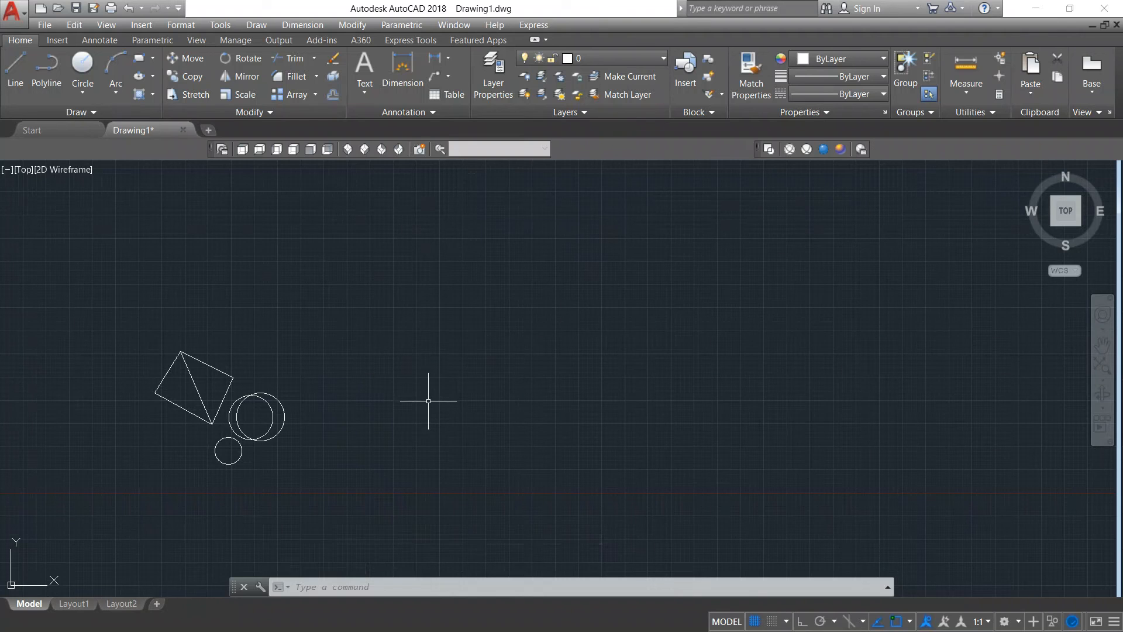
scroll(424, 418, down, 2)
scroll(425, 418, up, 2)
middle_drag(410, 408, 627, 445)
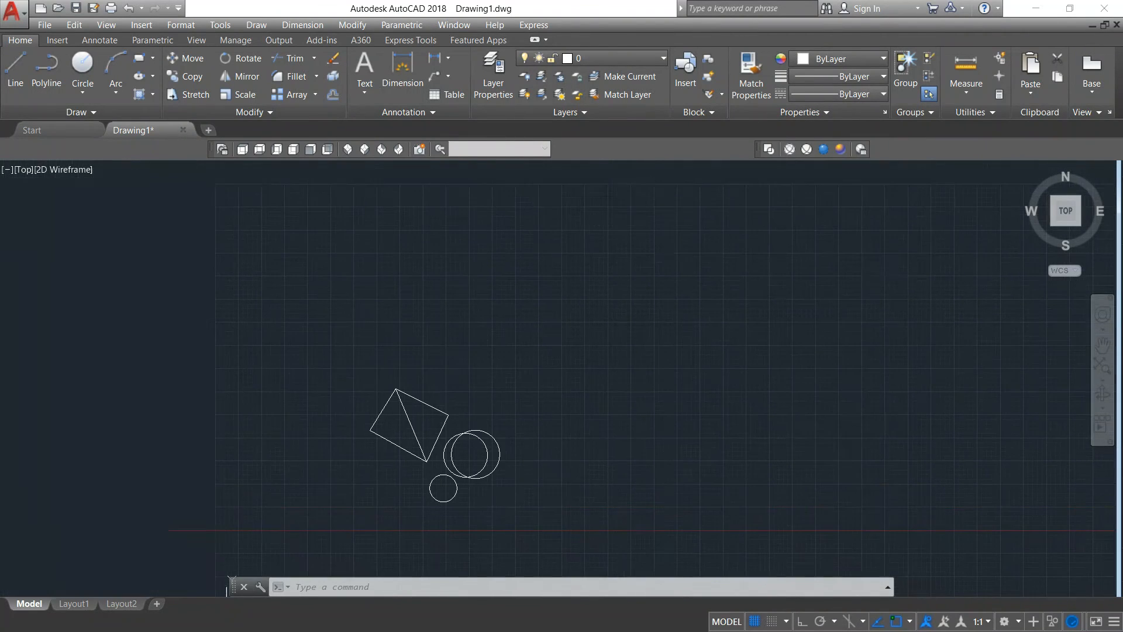
scroll(501, 480, up, 2)
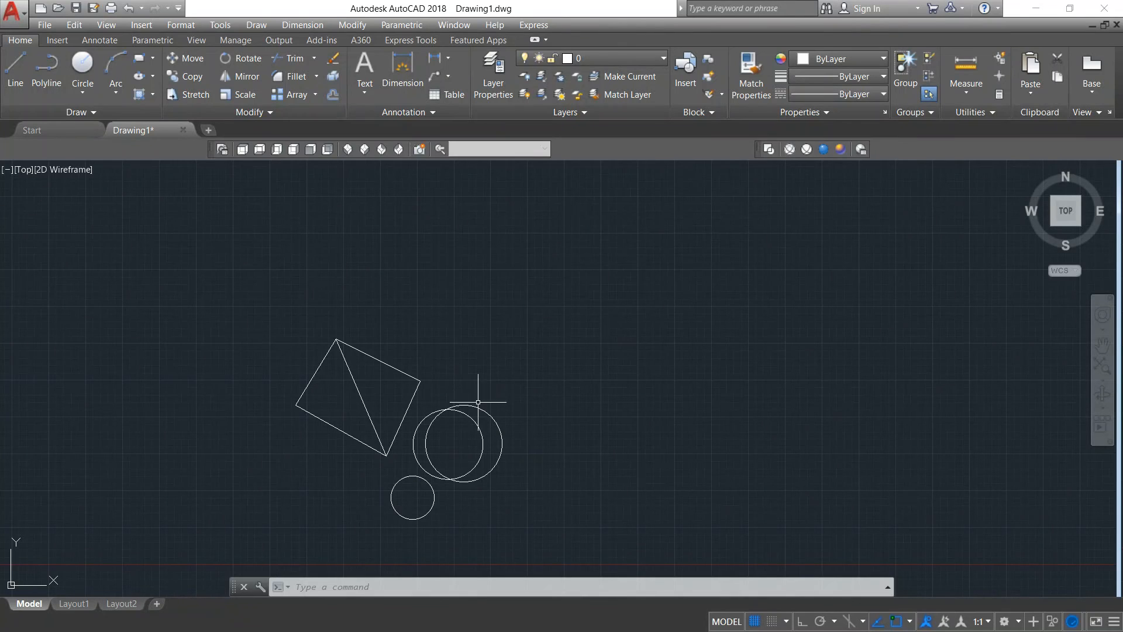
click(686, 69)
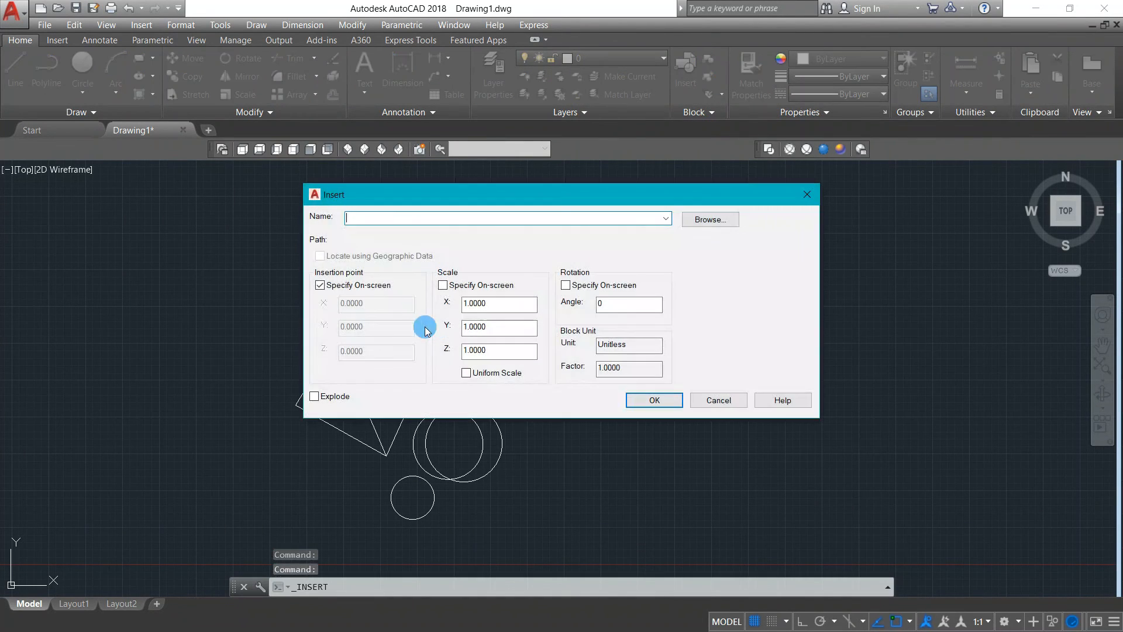
click(716, 400)
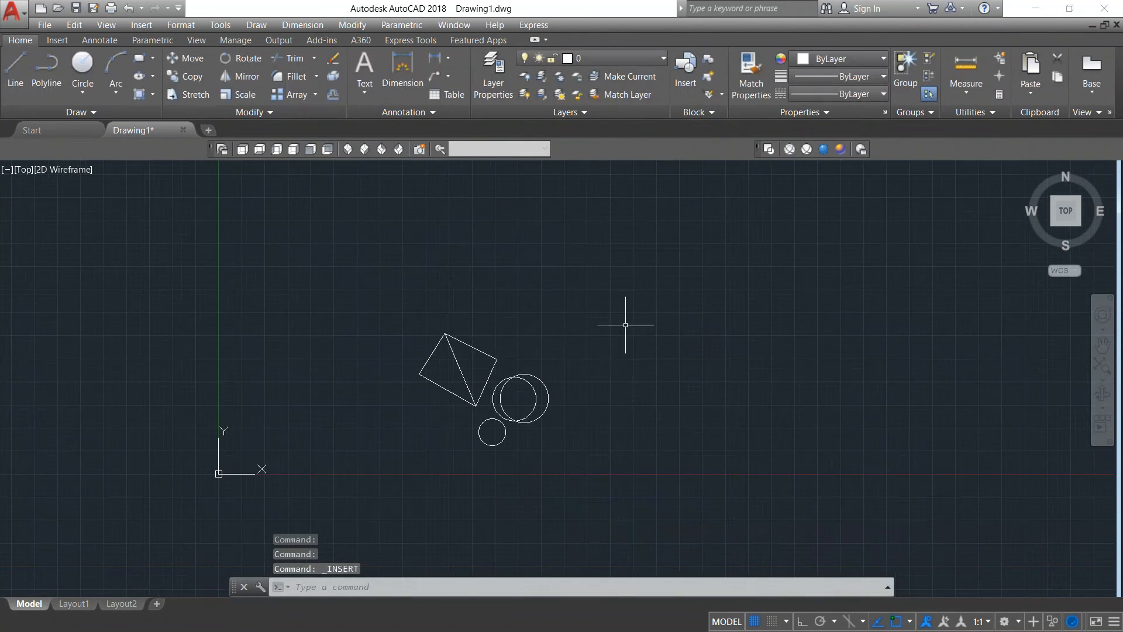
scroll(636, 349, down, 2)
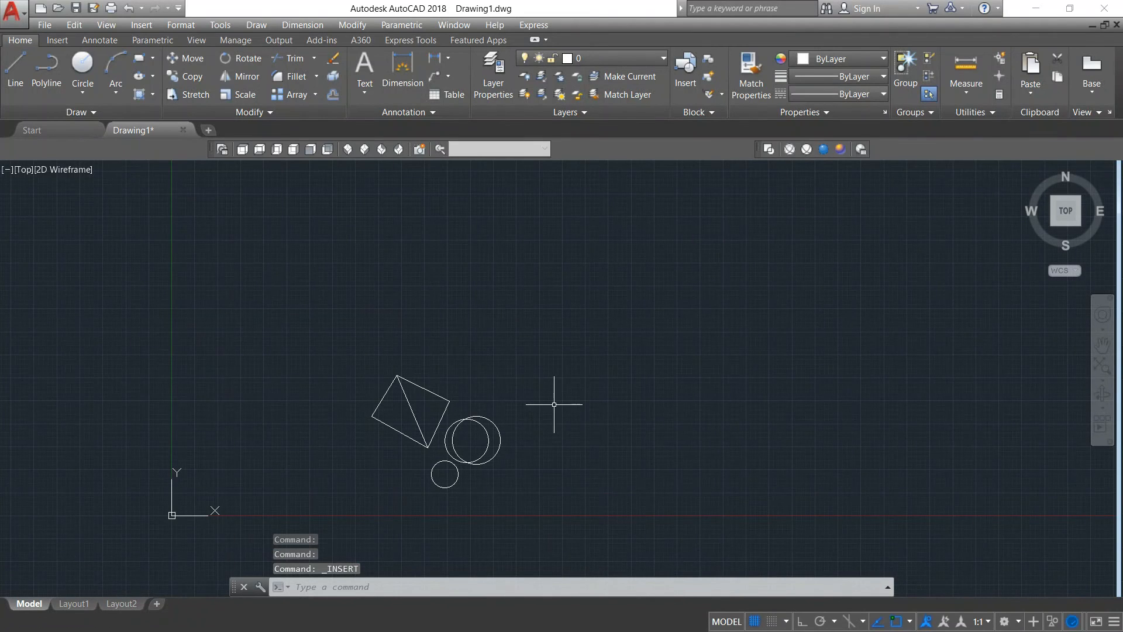
scroll(546, 373, down, 2)
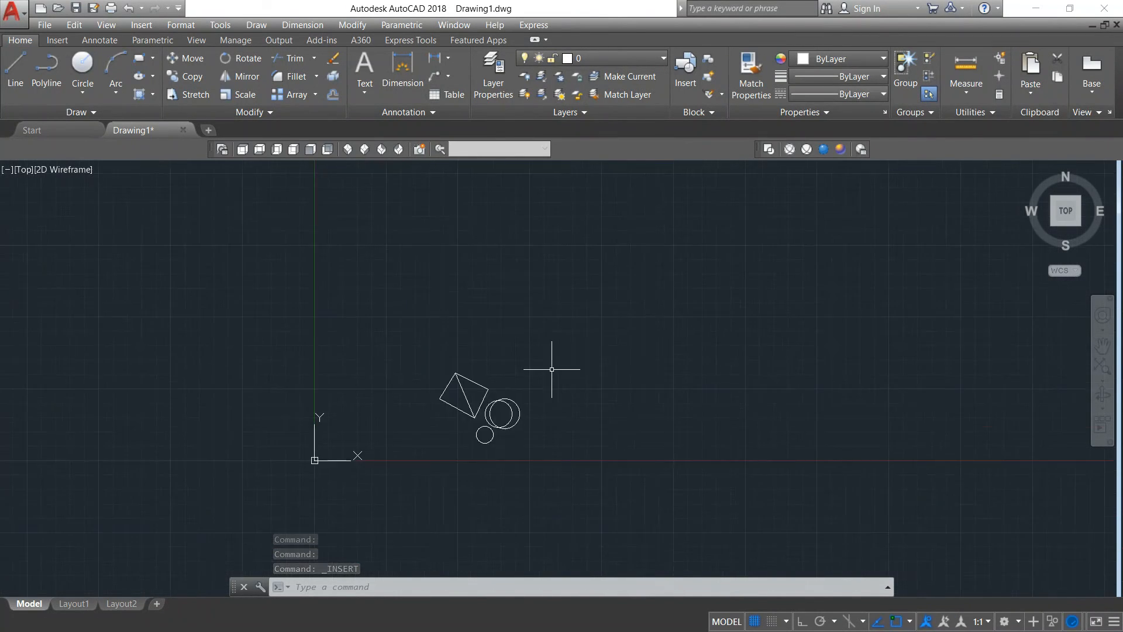
scroll(519, 406, up, 2)
middle_drag(519, 406, 647, 451)
scroll(611, 449, up, 2)
scroll(550, 457, up, 2)
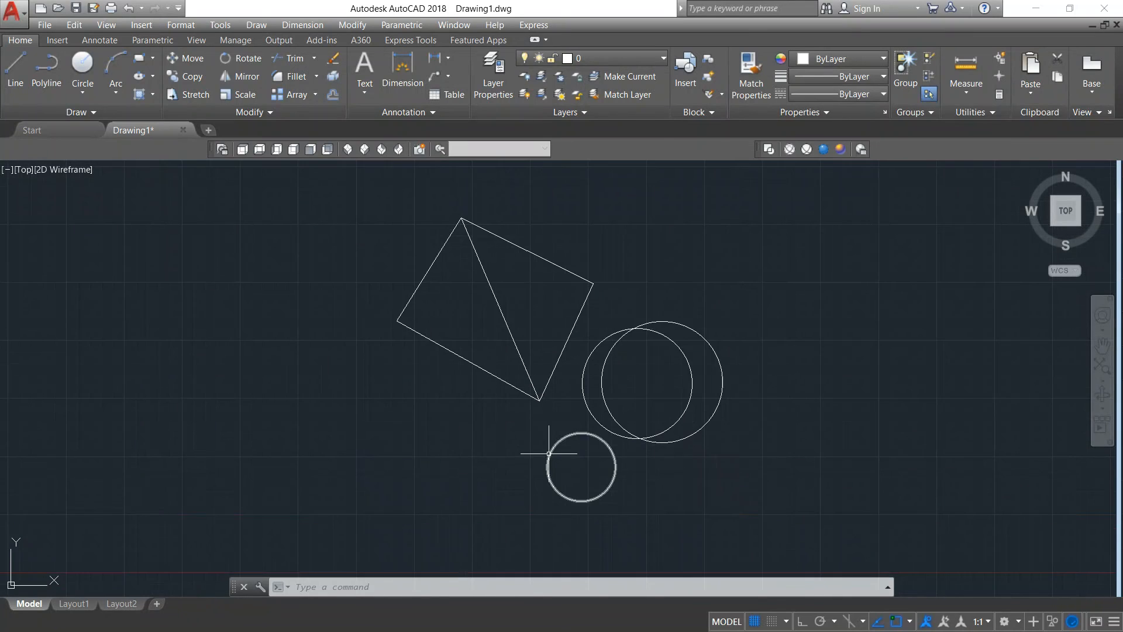
scroll(547, 452, down, 2)
scroll(562, 451, up, 2)
scroll(568, 454, down, 3)
scroll(568, 454, up, 1)
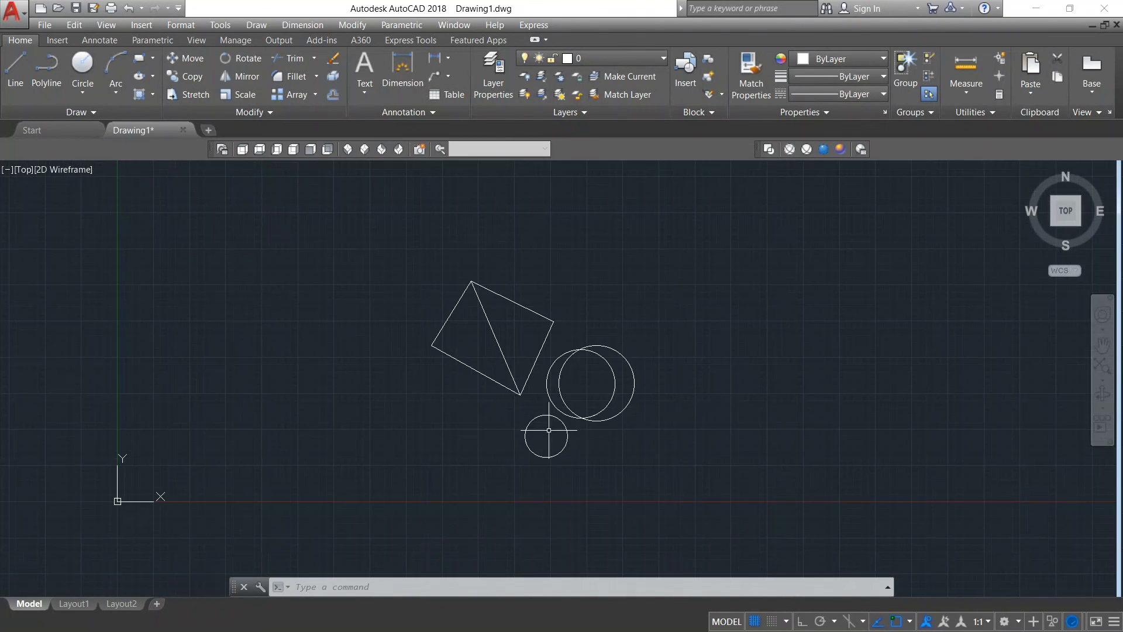
scroll(541, 431, up, 2)
scroll(534, 432, down, 1)
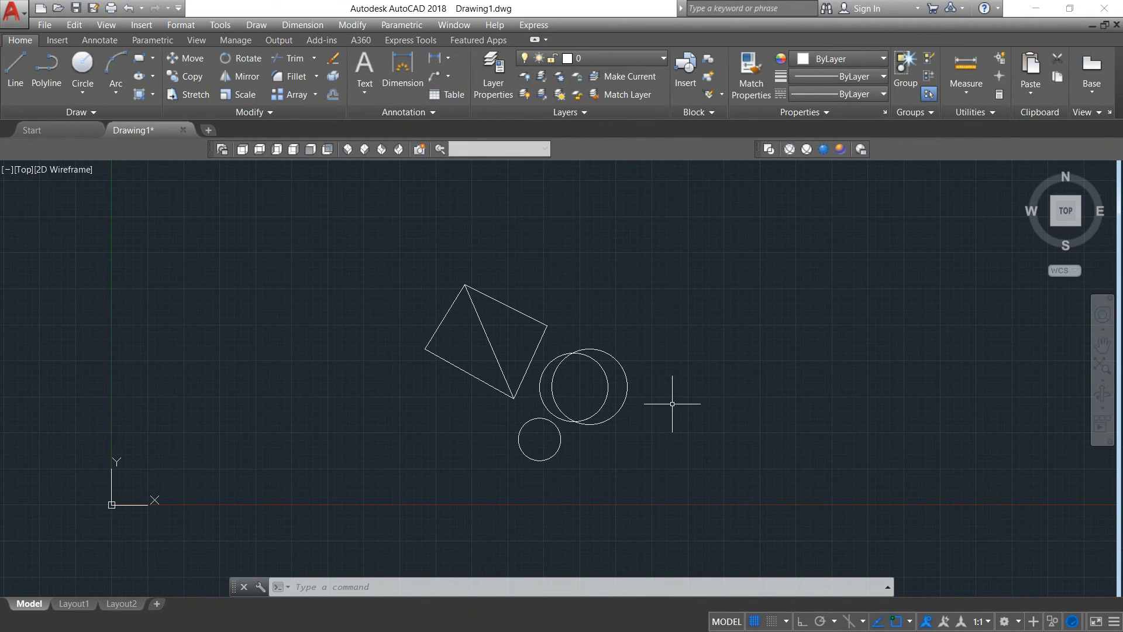
scroll(644, 421, down, 2)
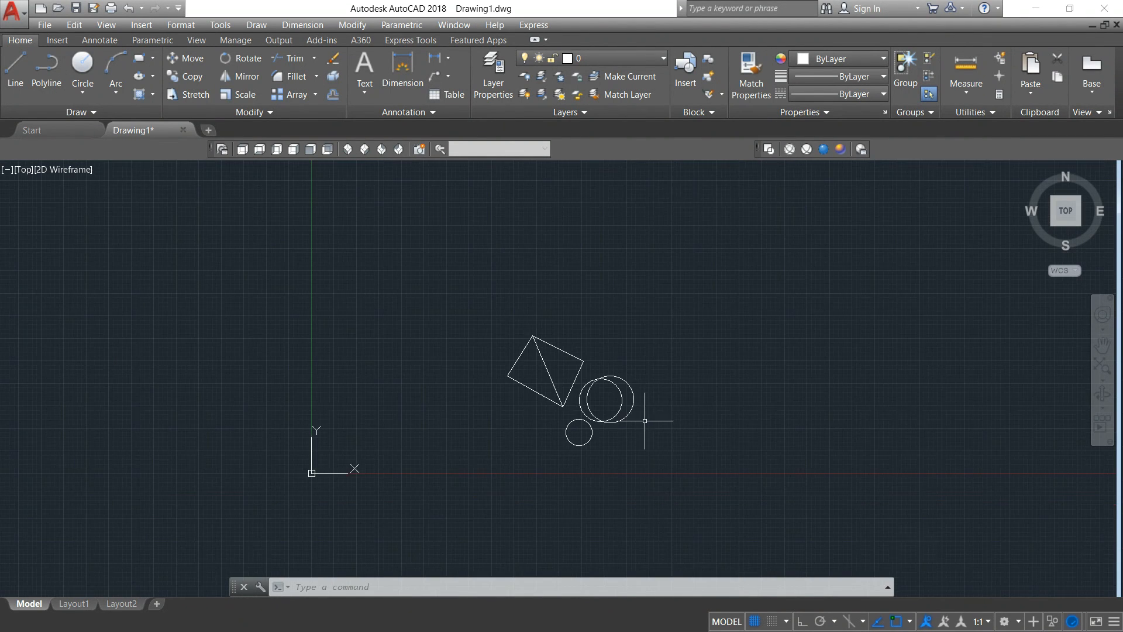
scroll(645, 420, up, 2)
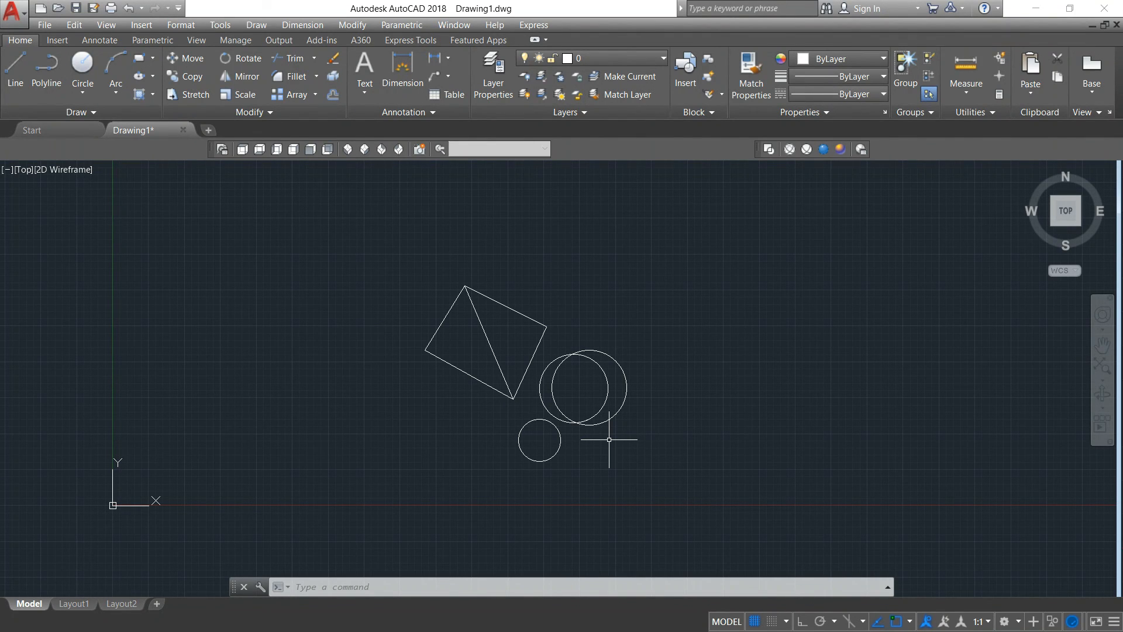
scroll(696, 418, down, 2)
scroll(683, 423, up, 2)
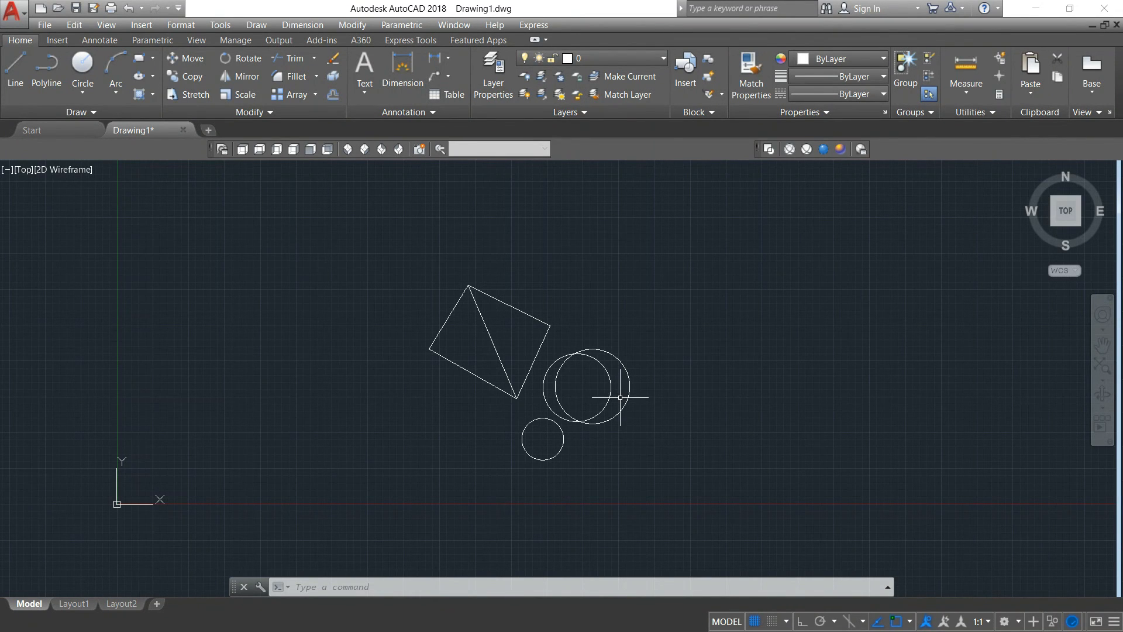
scroll(620, 397, down, 2)
scroll(620, 397, up, 2)
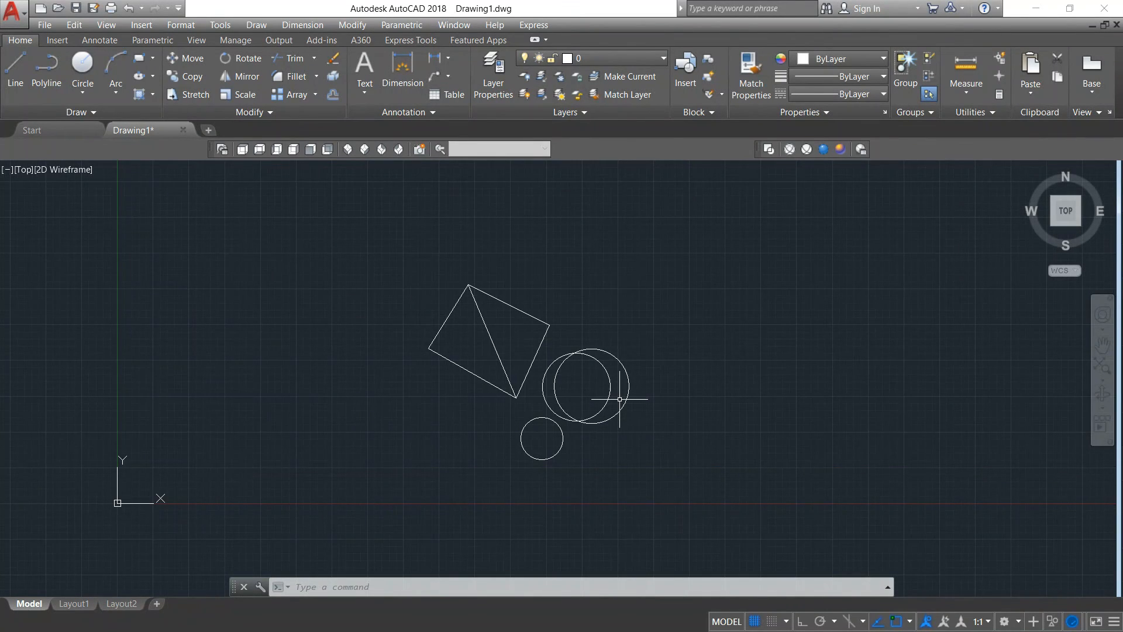
scroll(619, 398, up, 2)
scroll(619, 400, down, 2)
scroll(618, 401, down, 2)
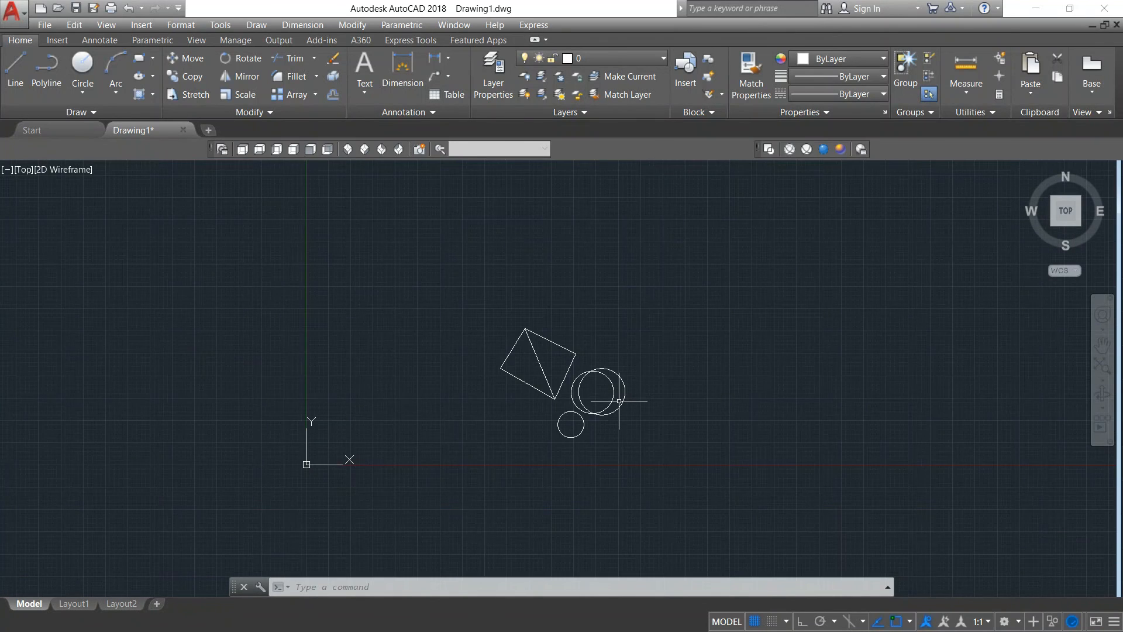
scroll(618, 401, up, 4)
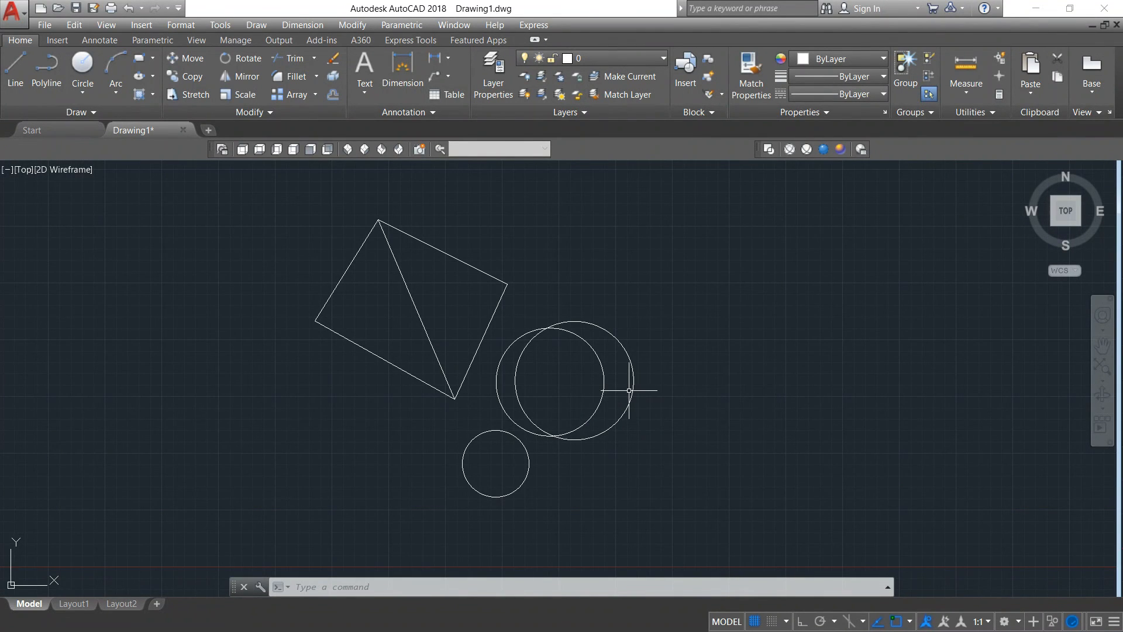
scroll(629, 389, down, 2)
scroll(630, 388, up, 2)
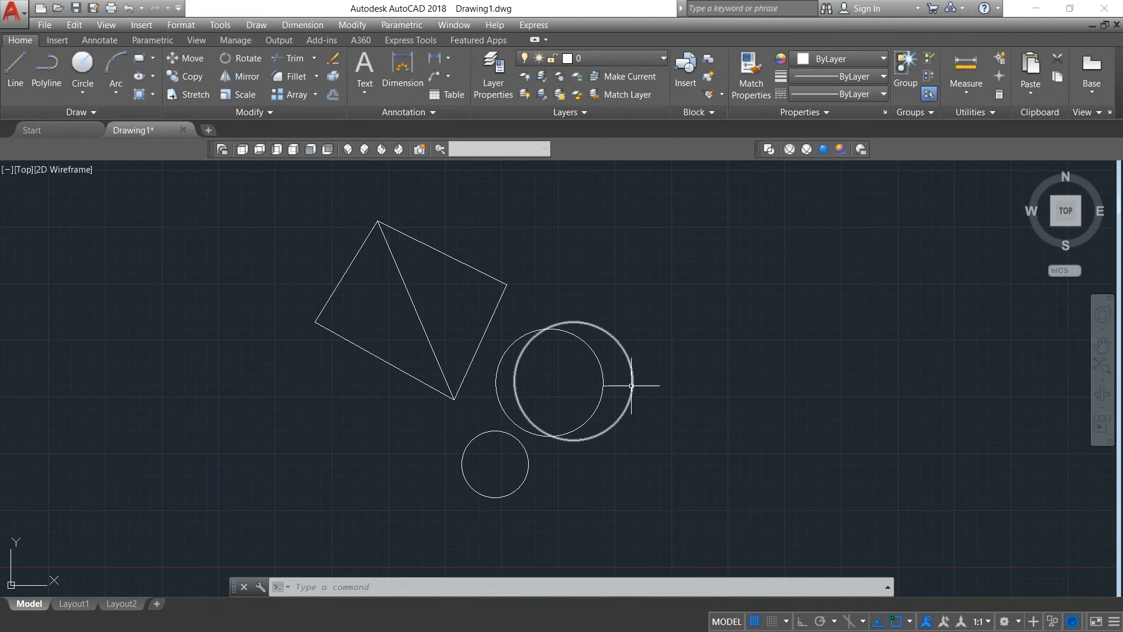
scroll(631, 386, down, 2)
scroll(631, 386, up, 2)
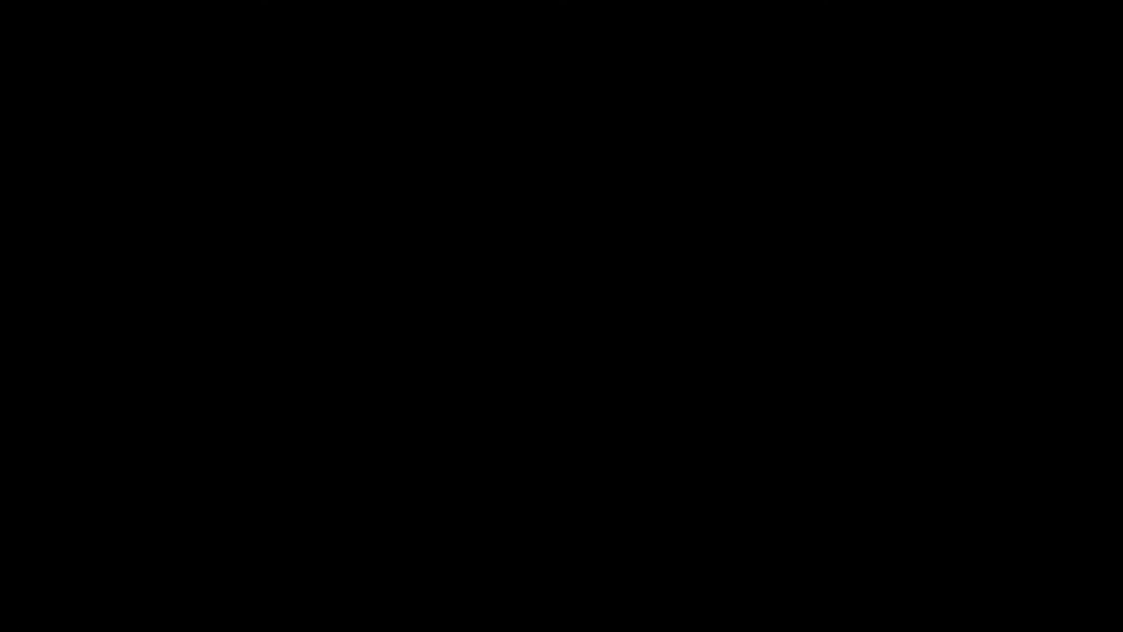